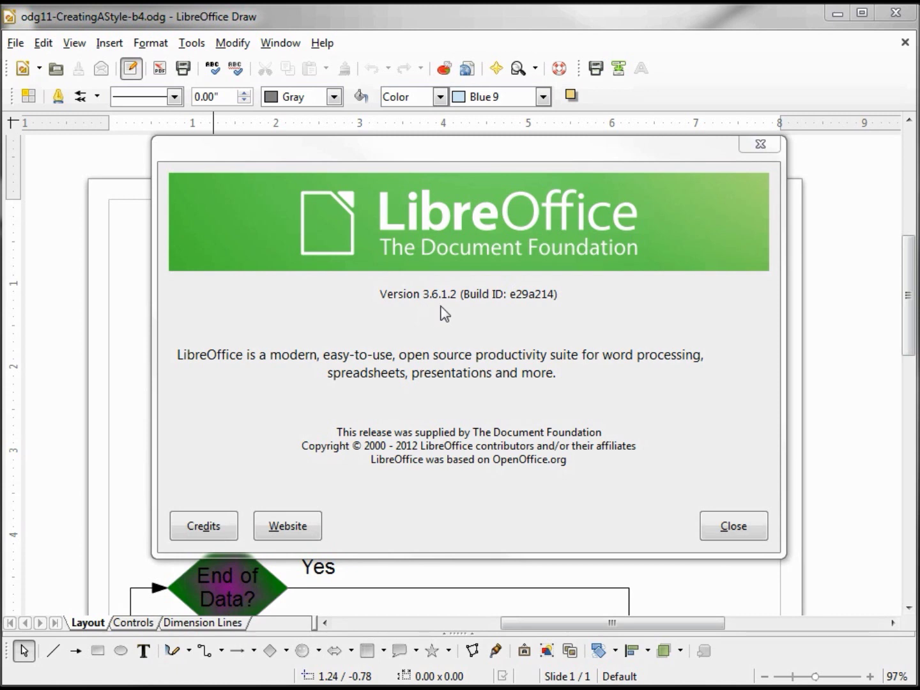
Close the About LibreOffice 3.6.1.2 box to reveal the odg11-CreatingAStyle-b4.odg flowchart.
{"action": "left_click", "coordinate": [717, 523]}
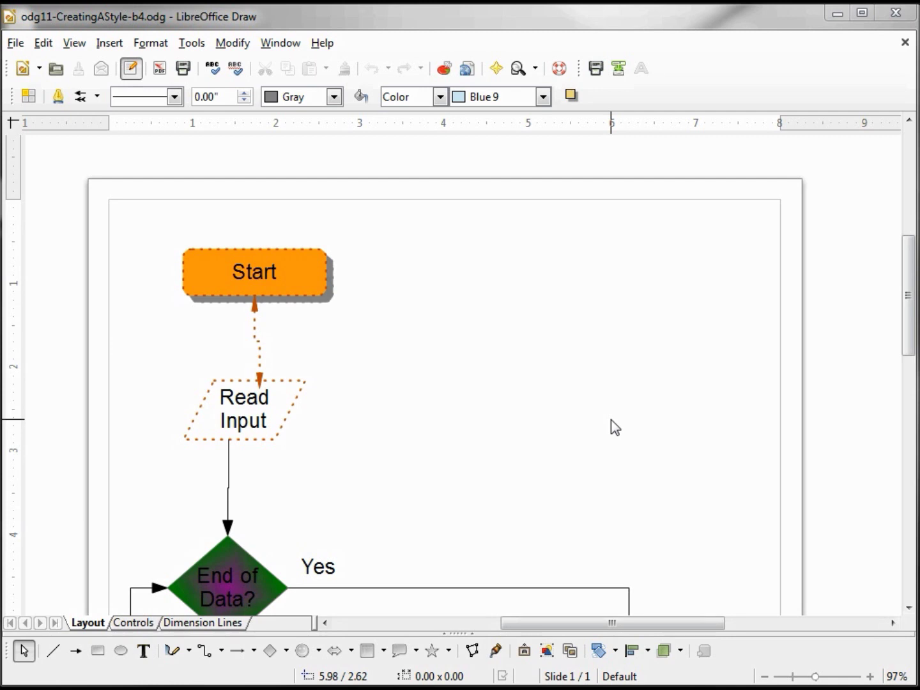
Browse the line style and fill colour lists to locate TFCG-Color.
{"action": "left_click", "coordinate": [175, 97]}
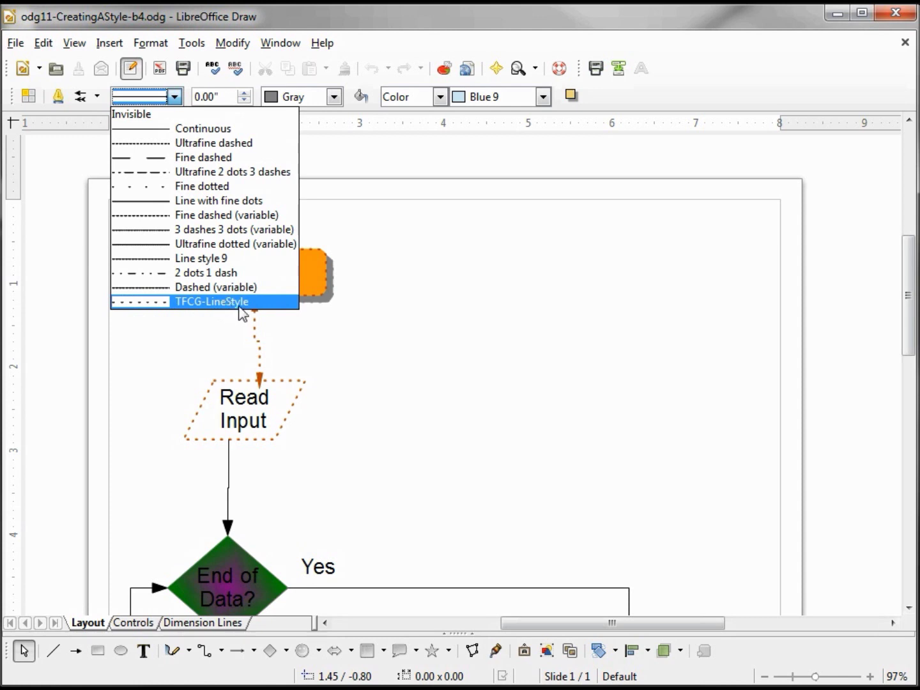
{"action": "left_click", "coordinate": [545, 96]}
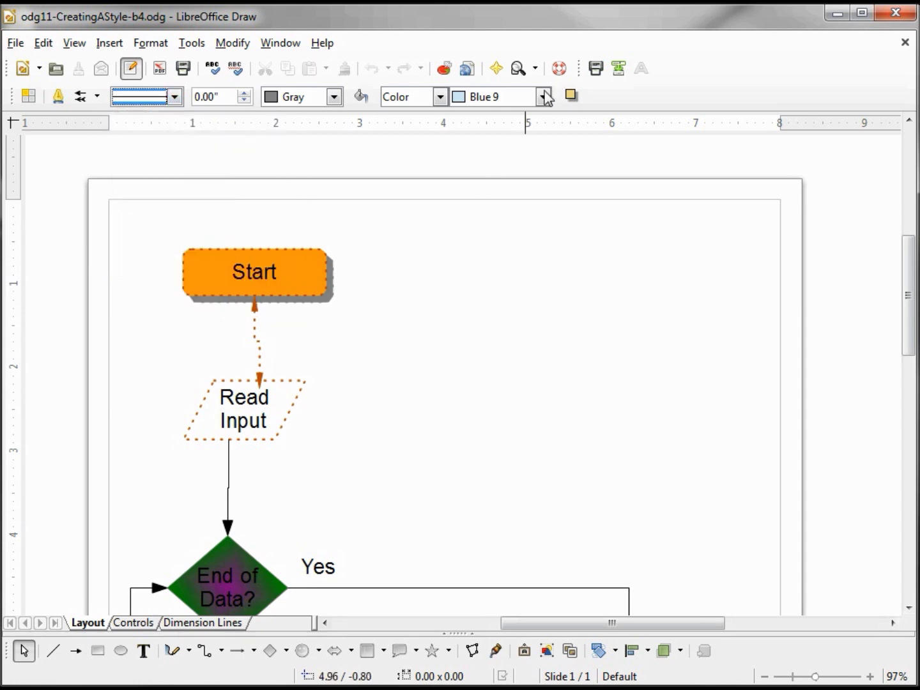
{"action": "left_click", "coordinate": [545, 97]}
{"action": "left_click", "coordinate": [551, 242]}
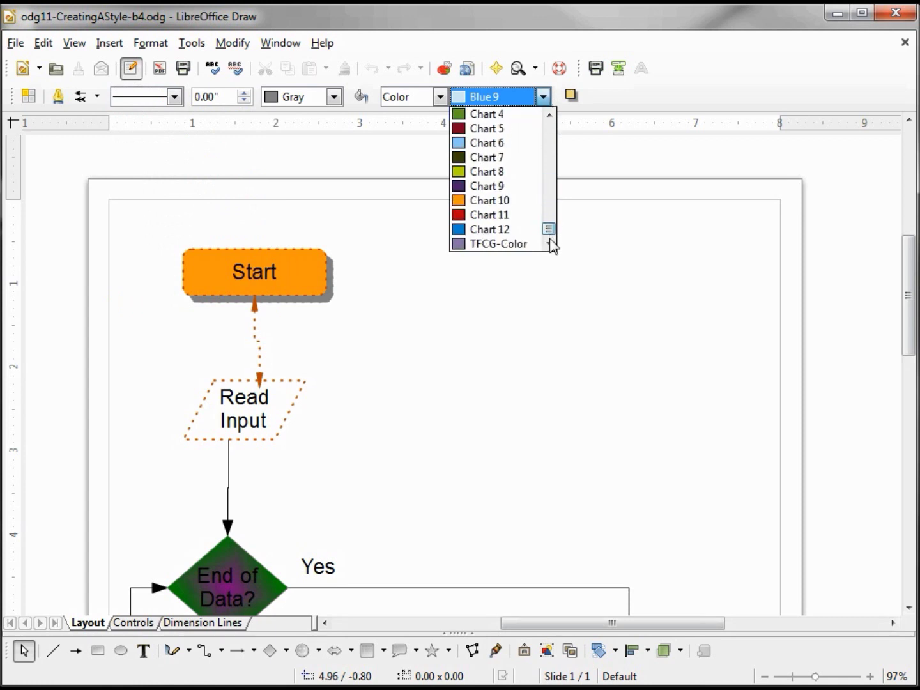
Set the default area fill to Hatching with the TFCG-Hatching pattern.
{"action": "left_click", "coordinate": [379, 170]}
{"action": "left_click", "coordinate": [362, 96]}
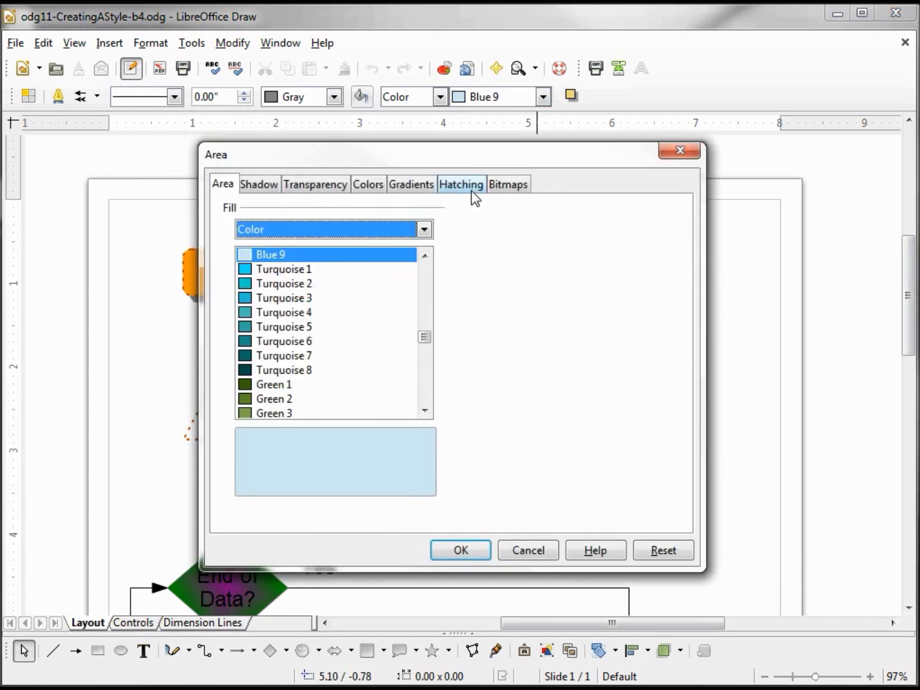
{"action": "left_click", "coordinate": [473, 191]}
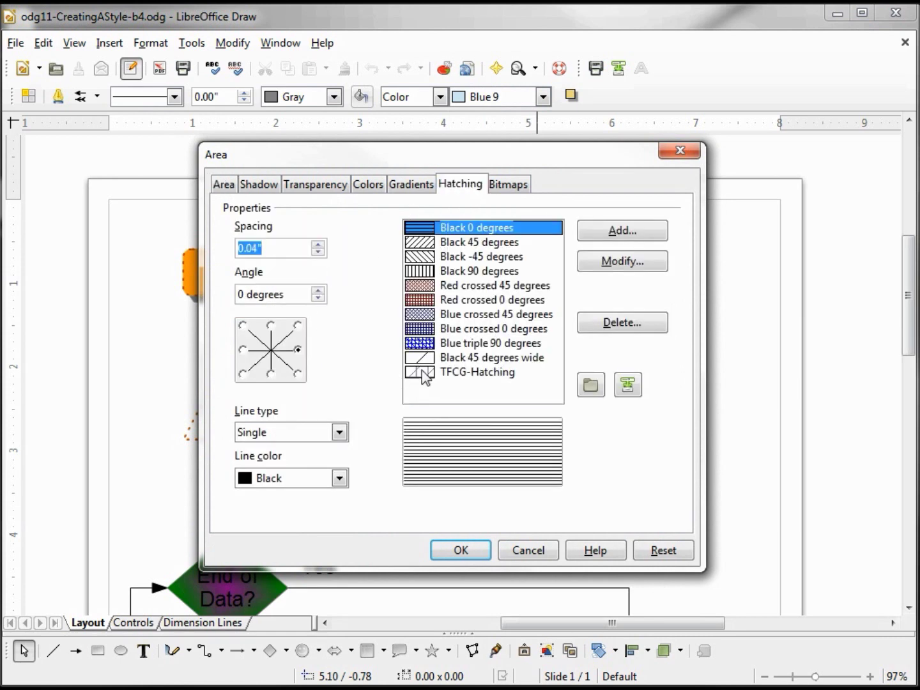
{"action": "left_click", "coordinate": [469, 374]}
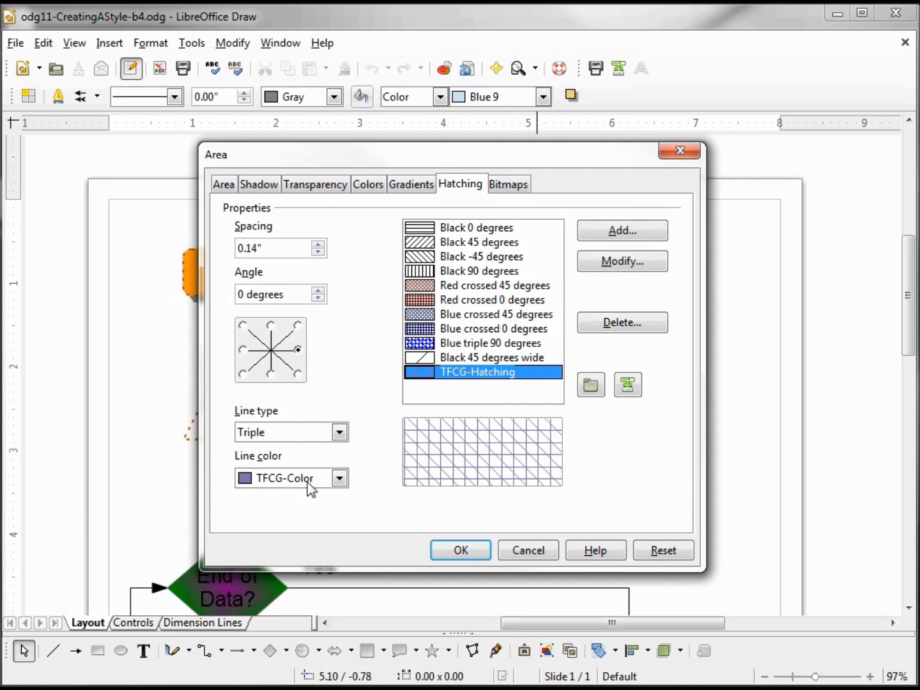
{"action": "left_click", "coordinate": [531, 552]}
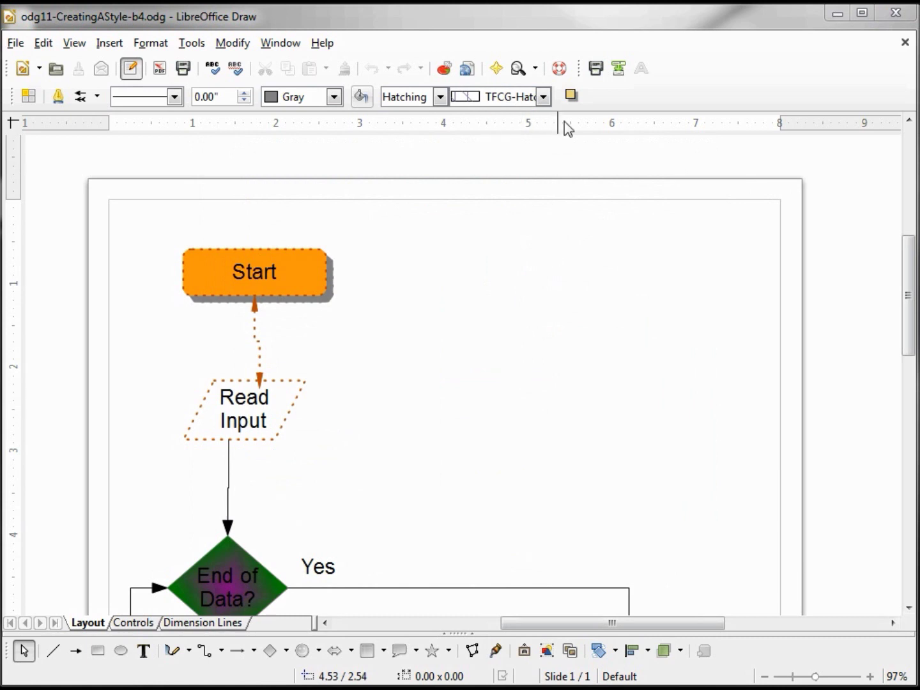
{"action": "right_click", "coordinate": [579, 66]}
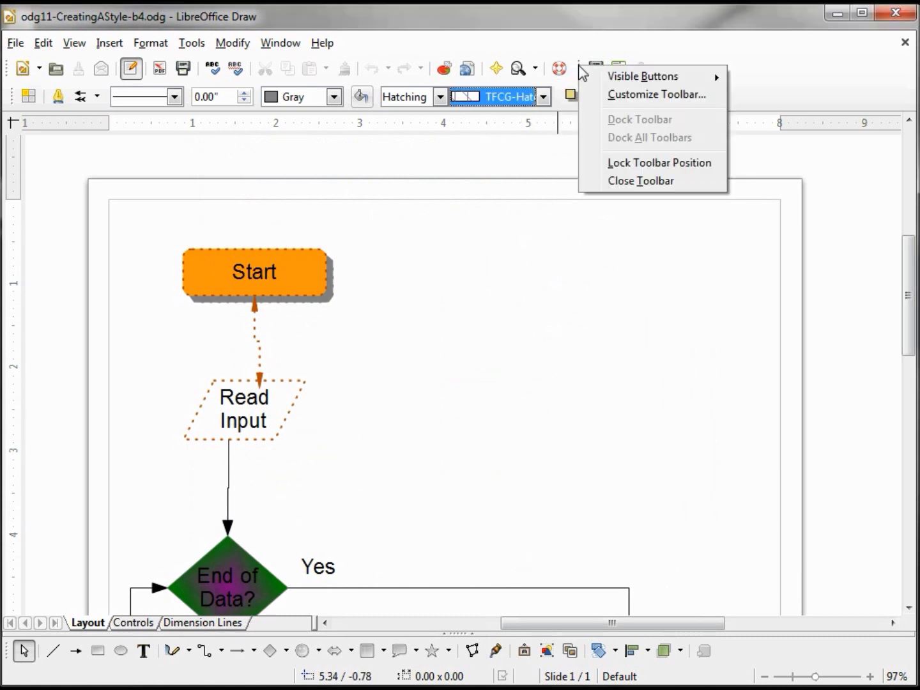
{"action": "left_click", "coordinate": [612, 92]}
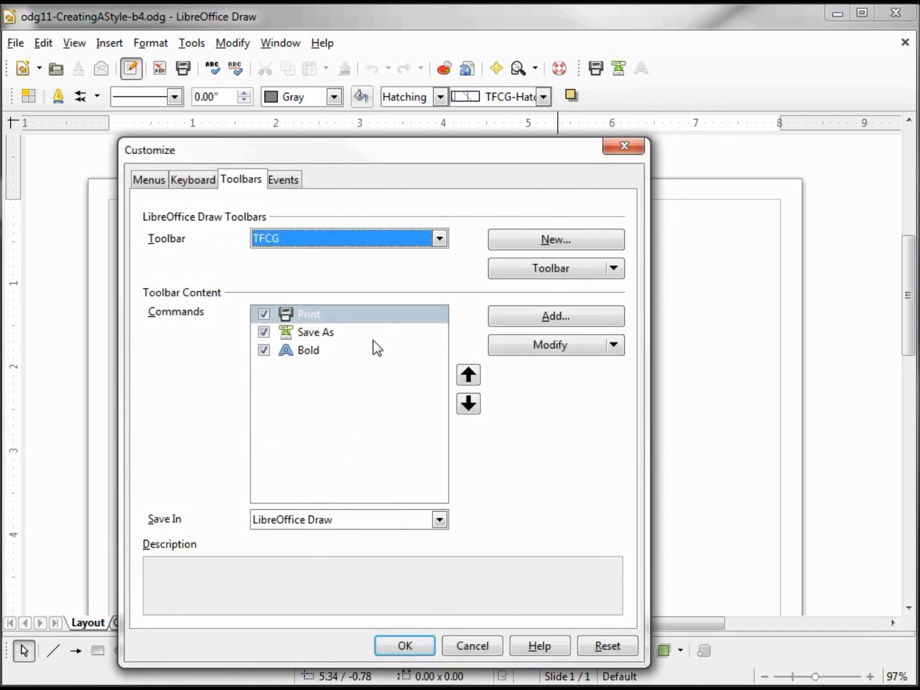
{"action": "left_click", "coordinate": [468, 652]}
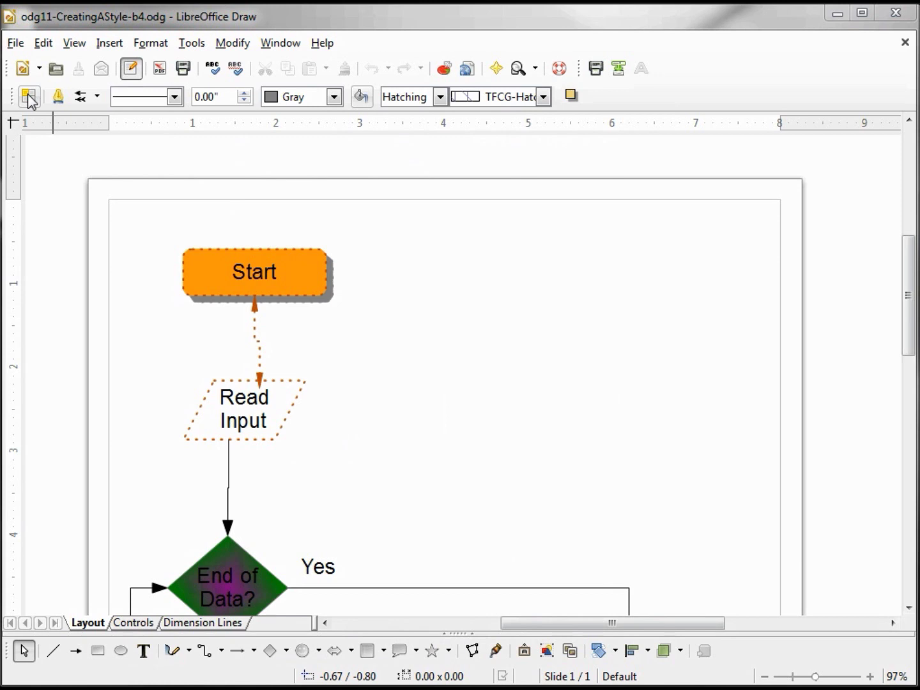
Show Styles and Formatting, select the Start and Read Input shapes, then all 16 objects.
{"action": "left_click", "coordinate": [27, 94]}
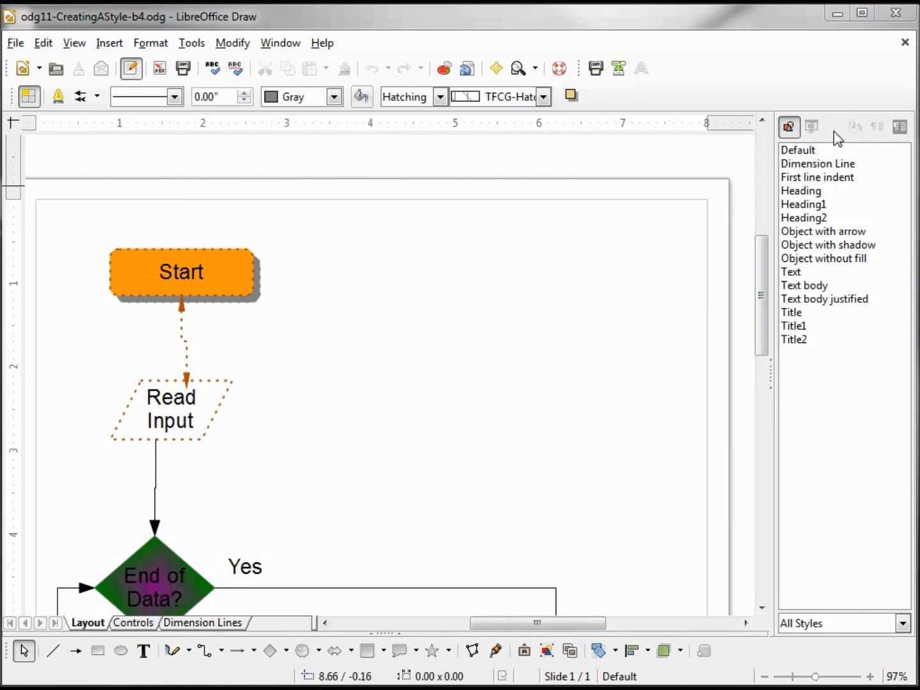
{"action": "mouse_move", "coordinate": [837, 137]}
{"action": "left_mouse_down"}
{"action": "mouse_move", "coordinate": [616, 258]}
{"action": "mouse_move", "coordinate": [433, 263]}
{"action": "mouse_move", "coordinate": [411, 223]}
{"action": "mouse_move", "coordinate": [906, 220]}
{"action": "left_mouse_up"}
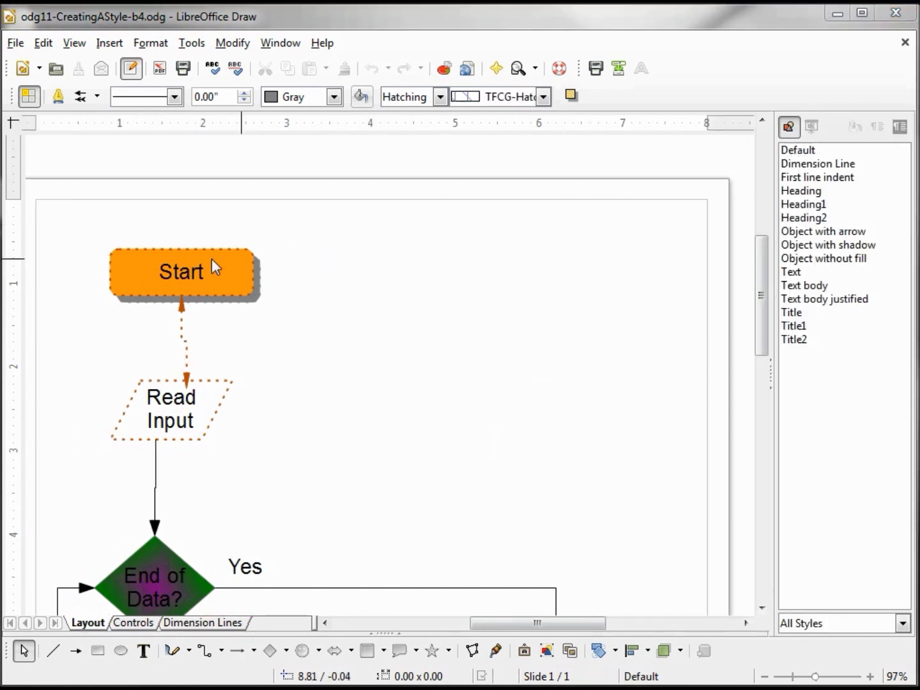
{"action": "mouse_move", "coordinate": [78, 236]}
{"action": "left_mouse_down"}
{"action": "mouse_move", "coordinate": [174, 425]}
{"action": "mouse_move", "coordinate": [314, 425]}
{"action": "mouse_move", "coordinate": [325, 416]}
{"action": "left_mouse_up"}
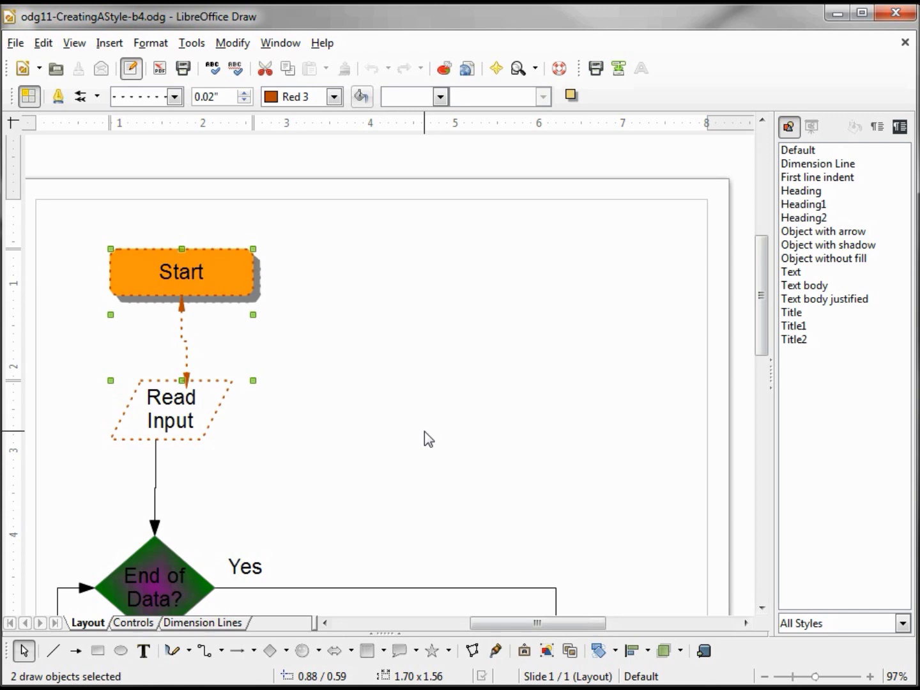
{"action": "key", "text": "ctrl+a"}
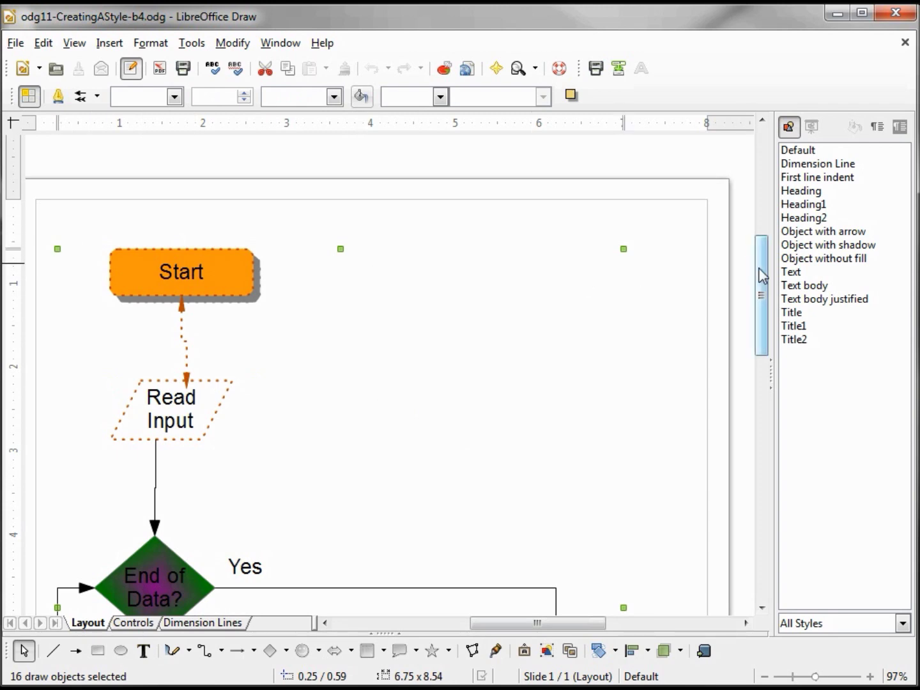
Preview the Default, Dimension Line, First line indent and Heading styles, undoing Heading.
{"action": "mouse_move", "coordinate": [761, 267]}
{"action": "left_mouse_down"}
{"action": "mouse_move", "coordinate": [760, 425]}
{"action": "mouse_move", "coordinate": [765, 257]}
{"action": "mouse_move", "coordinate": [774, 293]}
{"action": "left_mouse_up"}
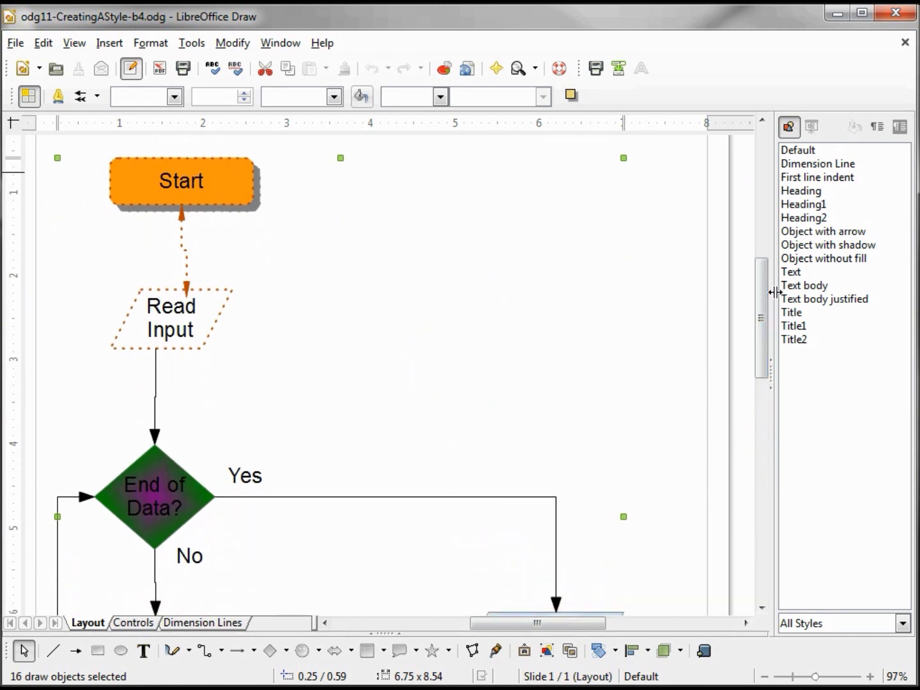
{"action": "double_click", "coordinate": [802, 154]}
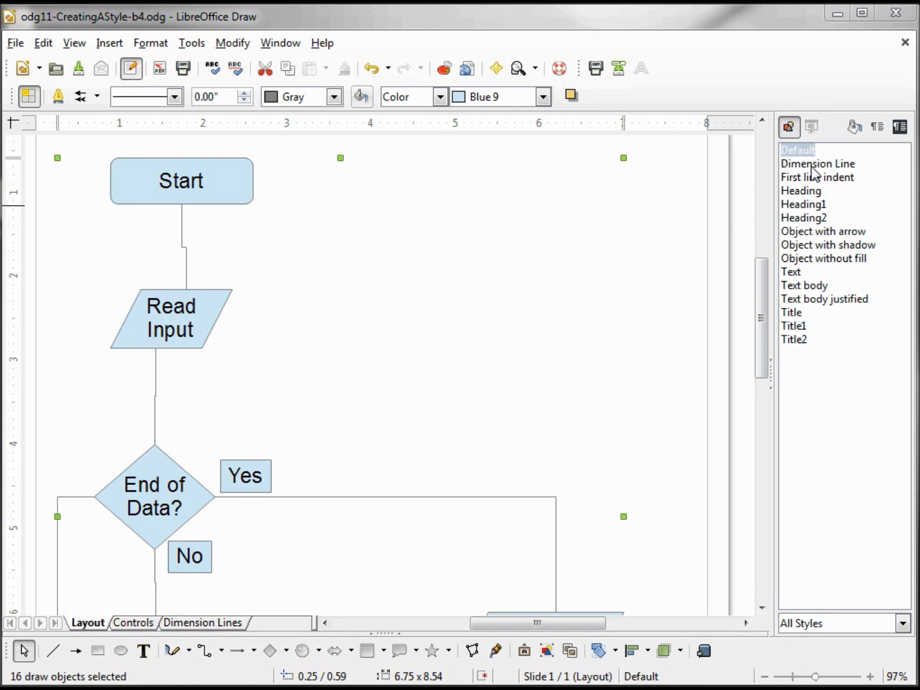
{"action": "double_click", "coordinate": [813, 164]}
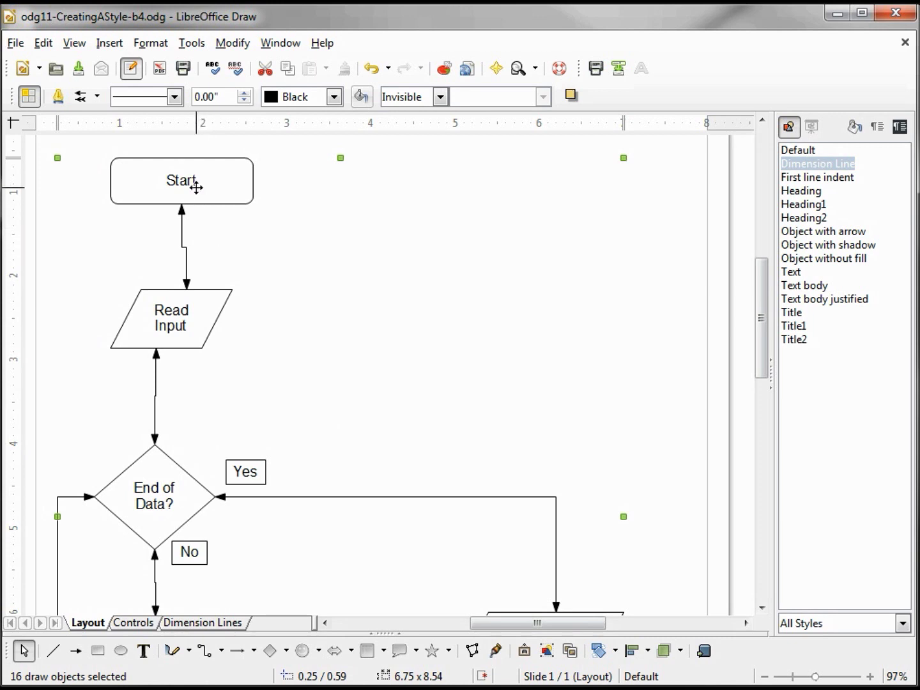
{"action": "double_click", "coordinate": [820, 179]}
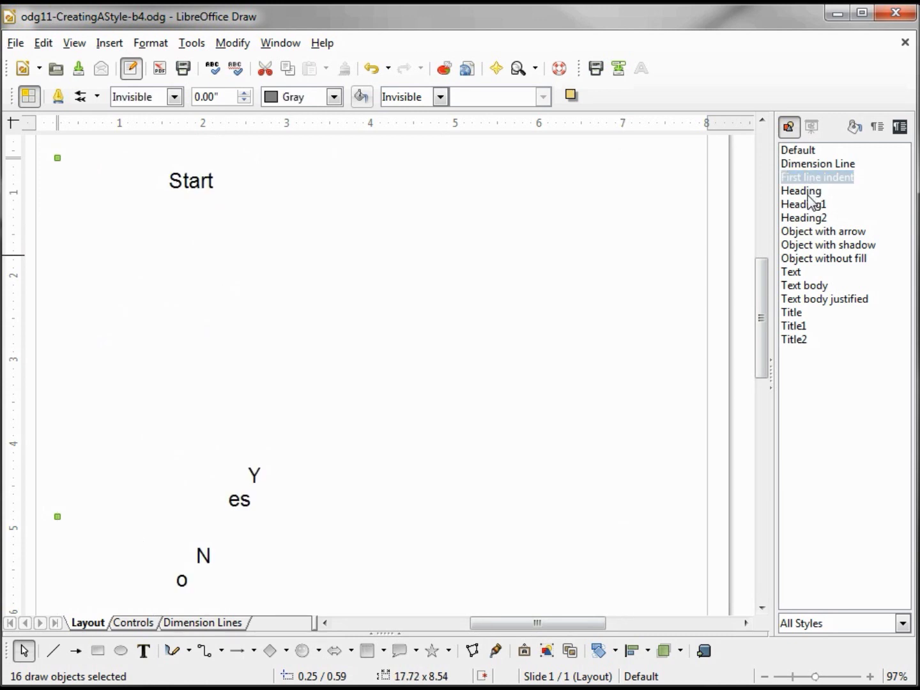
{"action": "double_click", "coordinate": [809, 194]}
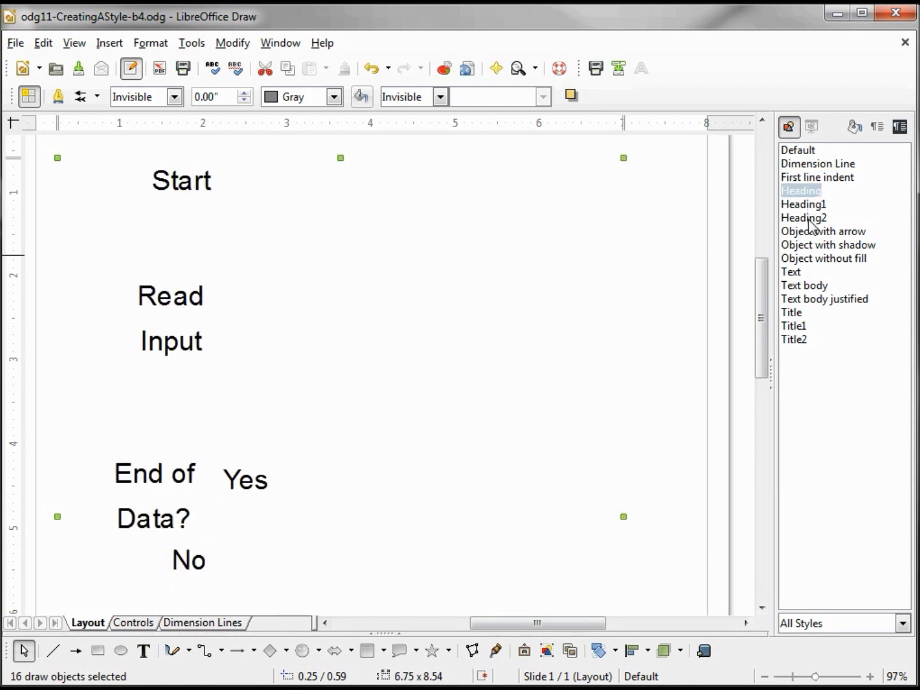
{"action": "key", "text": "ctrl+z"}
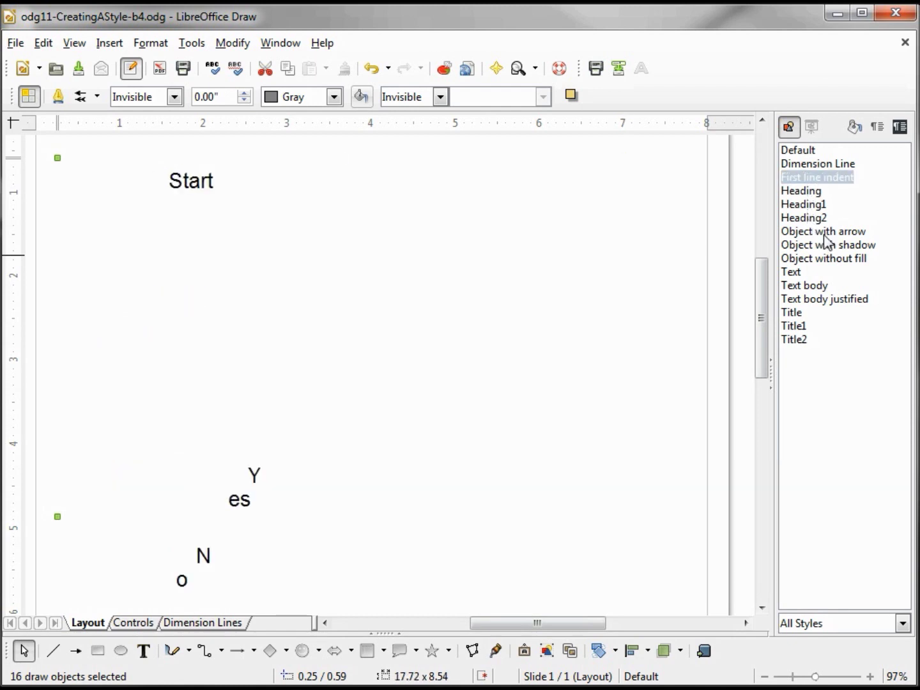
Preview Object with arrow, shadow, without fill, Text and Title styles, then reapply Default.
{"action": "double_click", "coordinate": [826, 233]}
{"action": "double_click", "coordinate": [828, 245]}
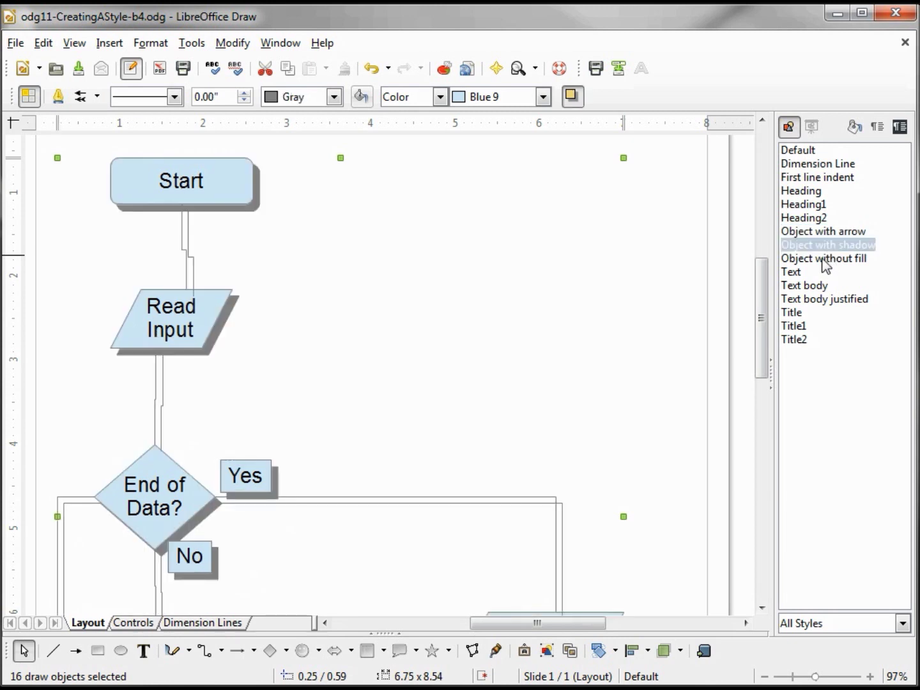
{"action": "double_click", "coordinate": [824, 260]}
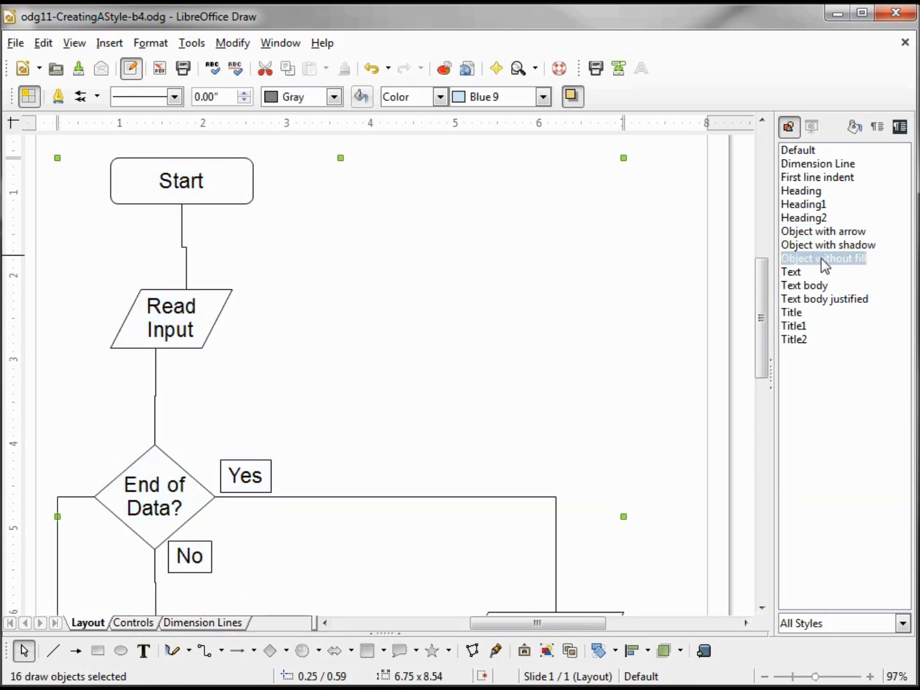
{"action": "double_click", "coordinate": [791, 272]}
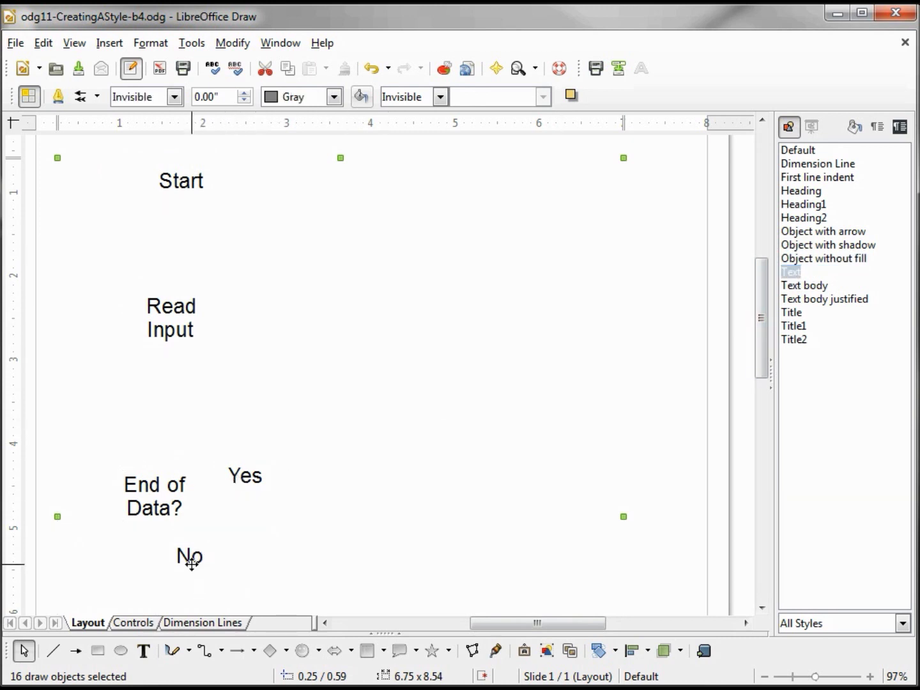
{"action": "double_click", "coordinate": [793, 314]}
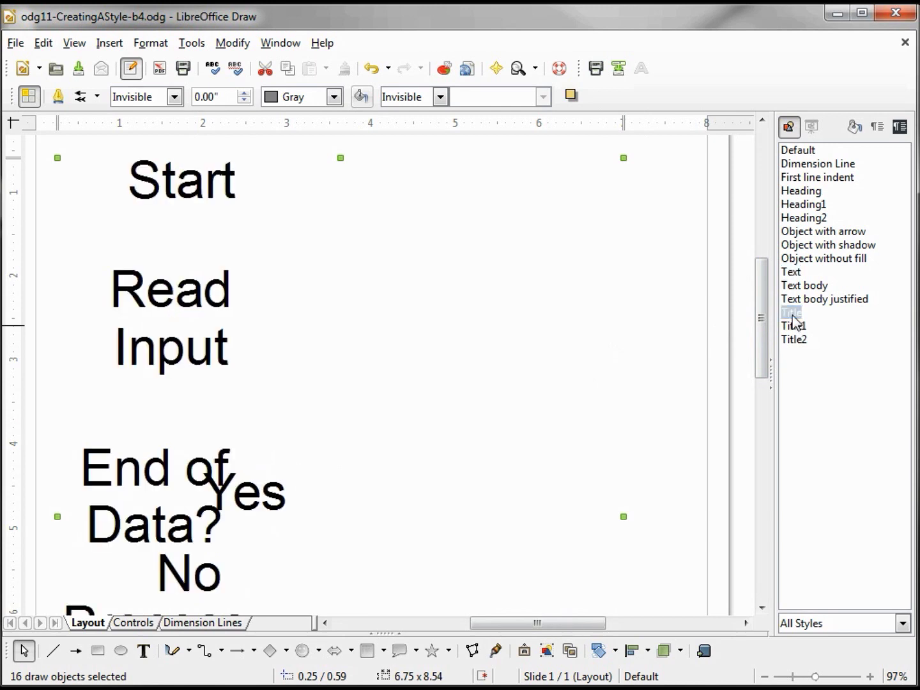
{"action": "double_click", "coordinate": [798, 151]}
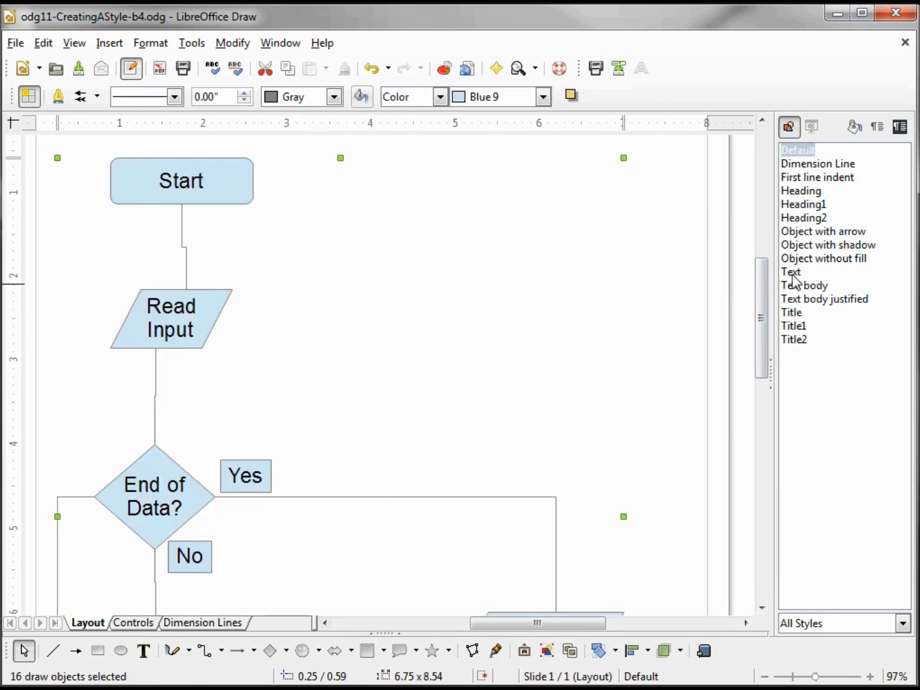
Apply the Text style to the Yes and No labels individually.
{"action": "left_click", "coordinate": [658, 247]}
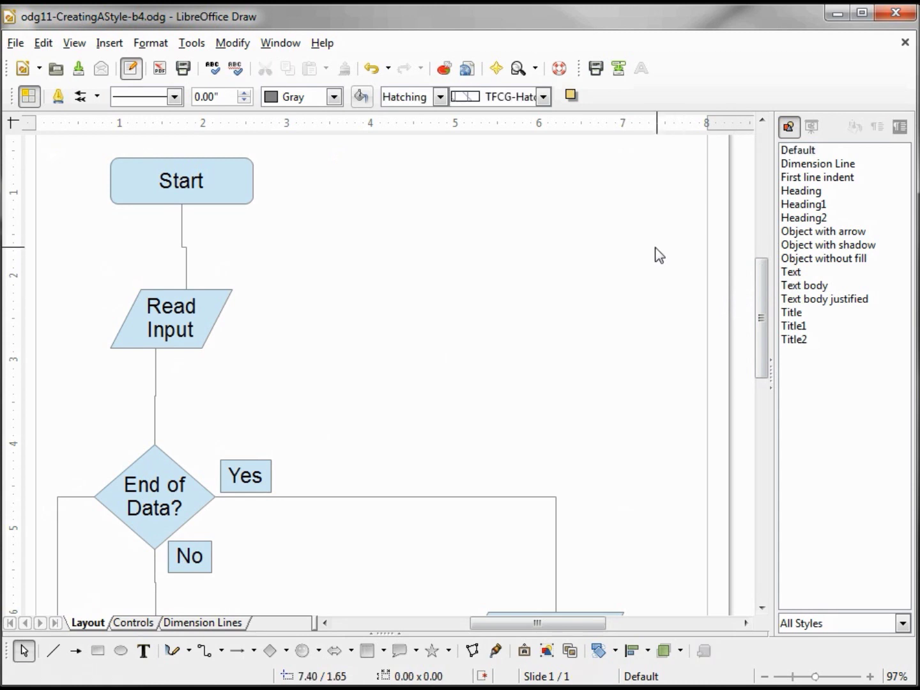
{"action": "left_click", "coordinate": [262, 479]}
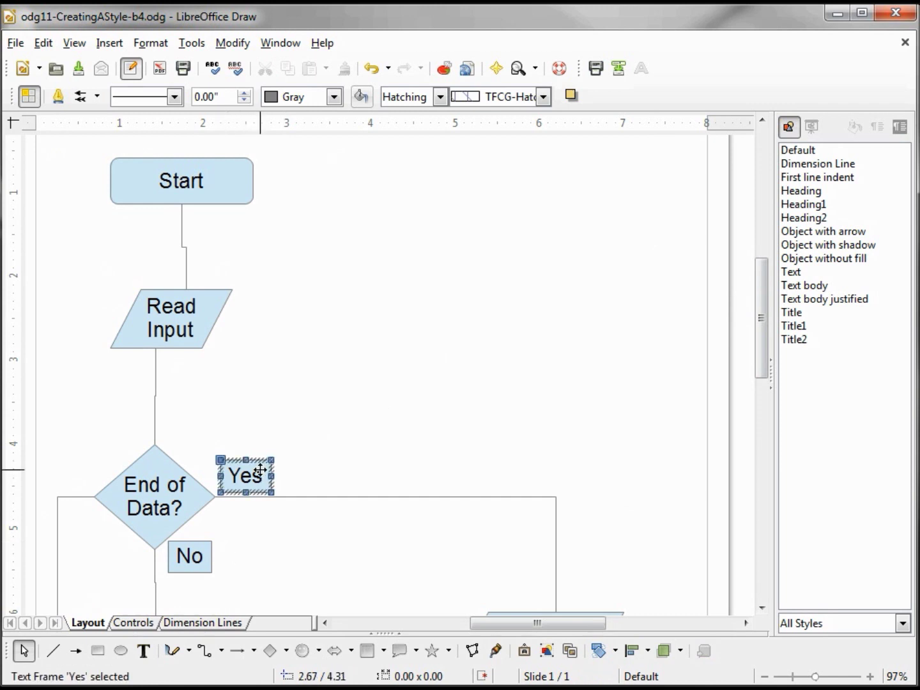
{"action": "double_click", "coordinate": [790, 273]}
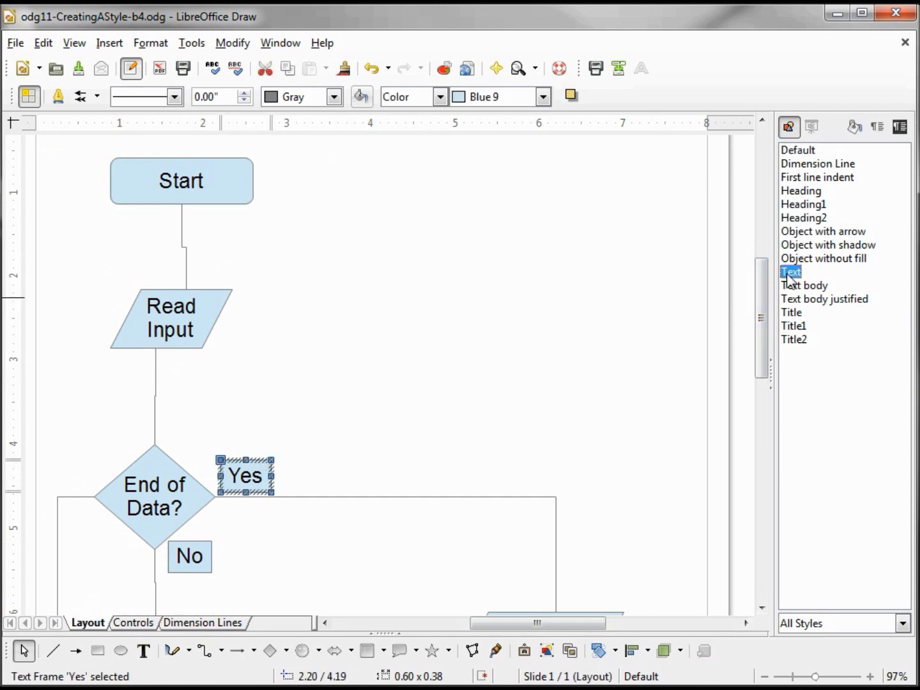
{"action": "left_click", "coordinate": [198, 555]}
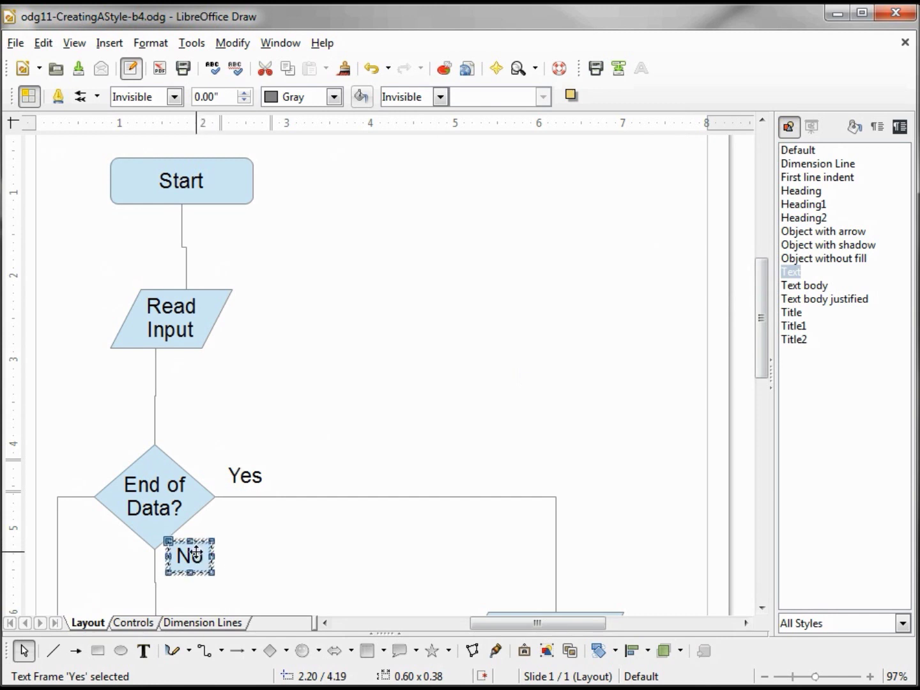
{"action": "double_click", "coordinate": [800, 271]}
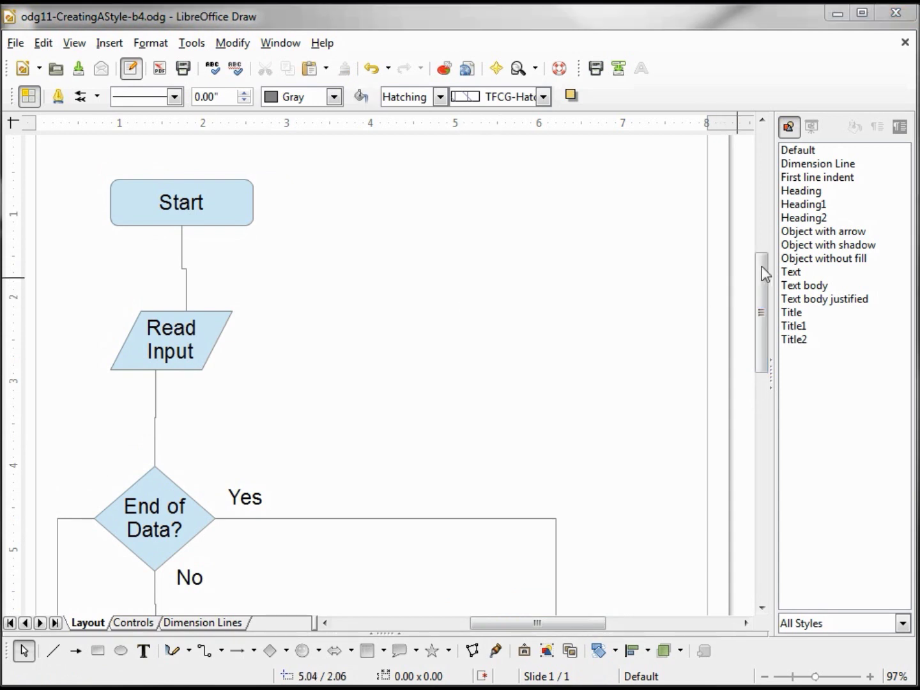
Create a new style Untitled1 based on Object with shadow.
{"action": "right_click", "coordinate": [817, 245]}
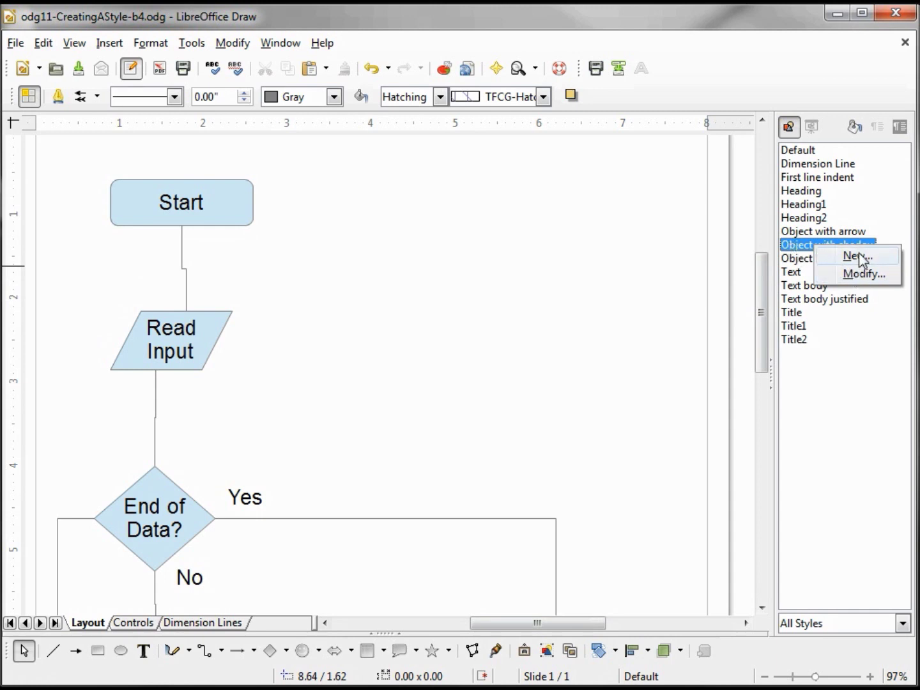
{"action": "left_click", "coordinate": [813, 403]}
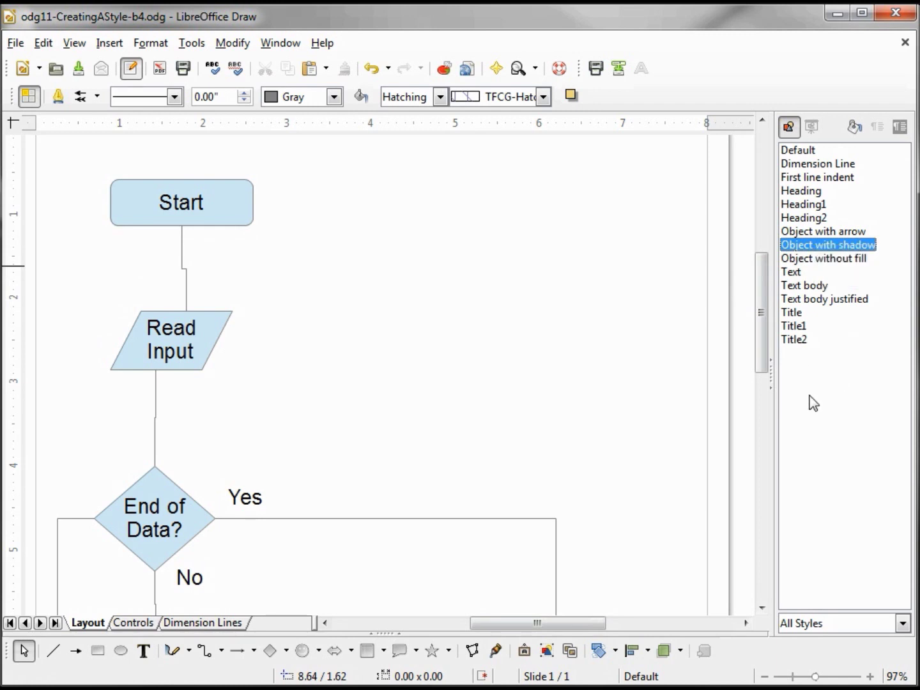
{"action": "right_click", "coordinate": [811, 404]}
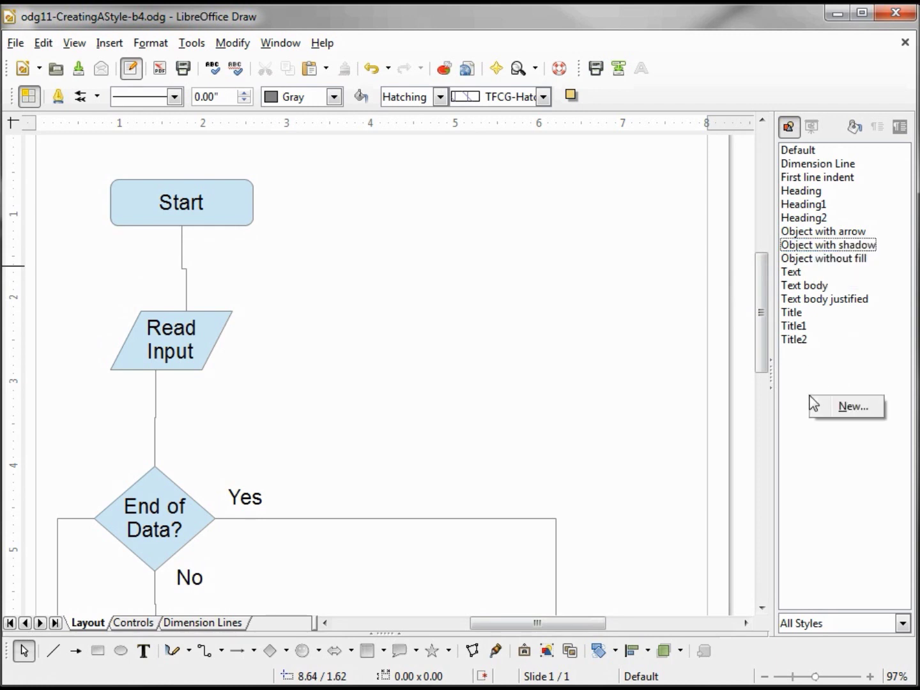
{"action": "left_click", "coordinate": [854, 408]}
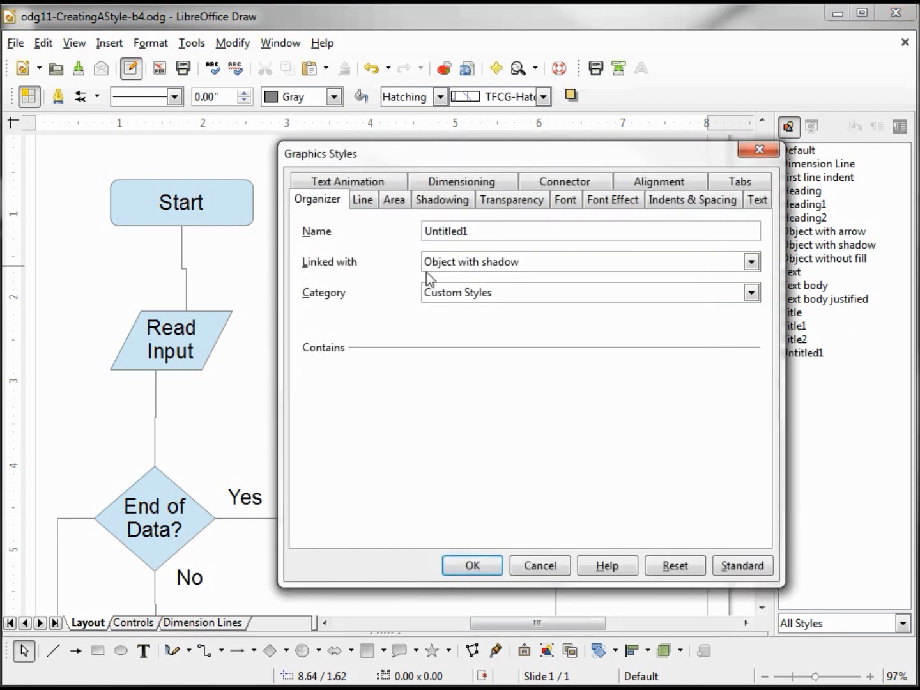
Rename the style from Untitled1 to TFCG-Style and set Linked with to - None -.
{"action": "left_click_drag", "start_coordinate": [474, 231], "coordinate": [358, 228]}
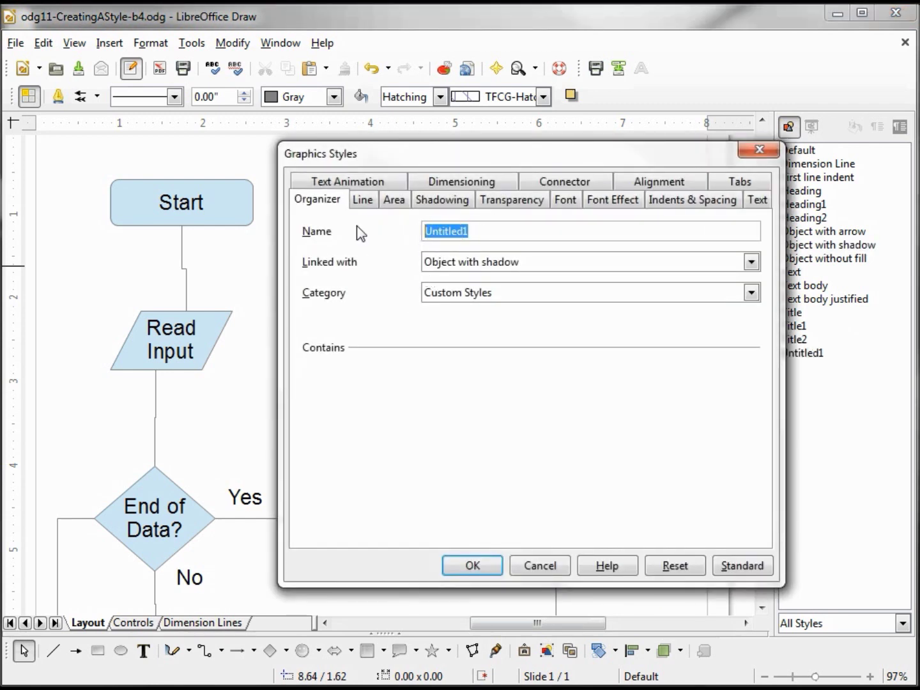
{"action": "type", "text": "TFCG-Style"}
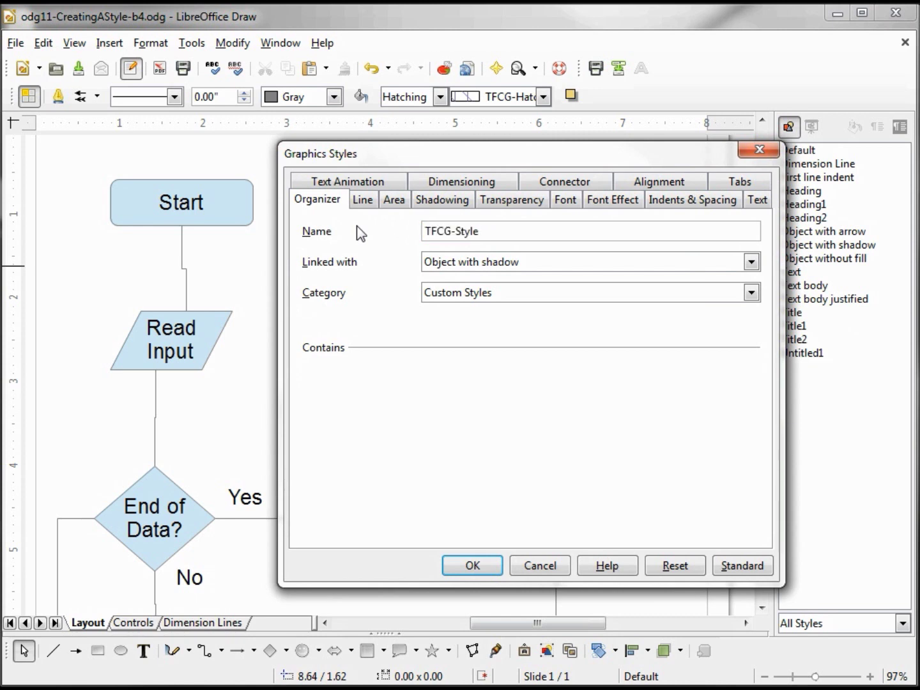
{"action": "left_click", "coordinate": [751, 263]}
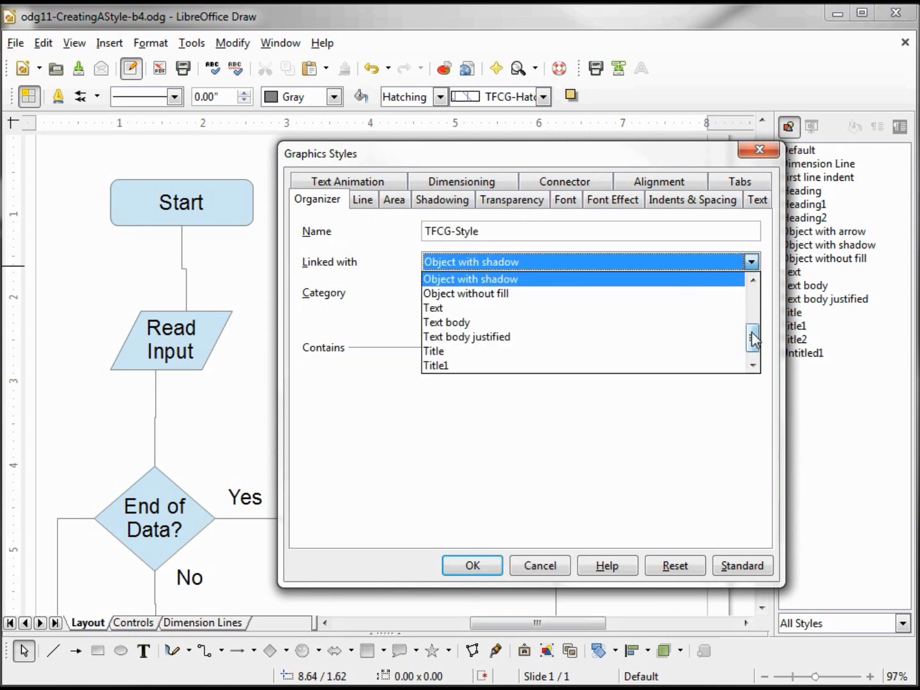
{"action": "left_click_drag", "start_coordinate": [752, 337], "coordinate": [761, 279]}
{"action": "left_click", "coordinate": [574, 285]}
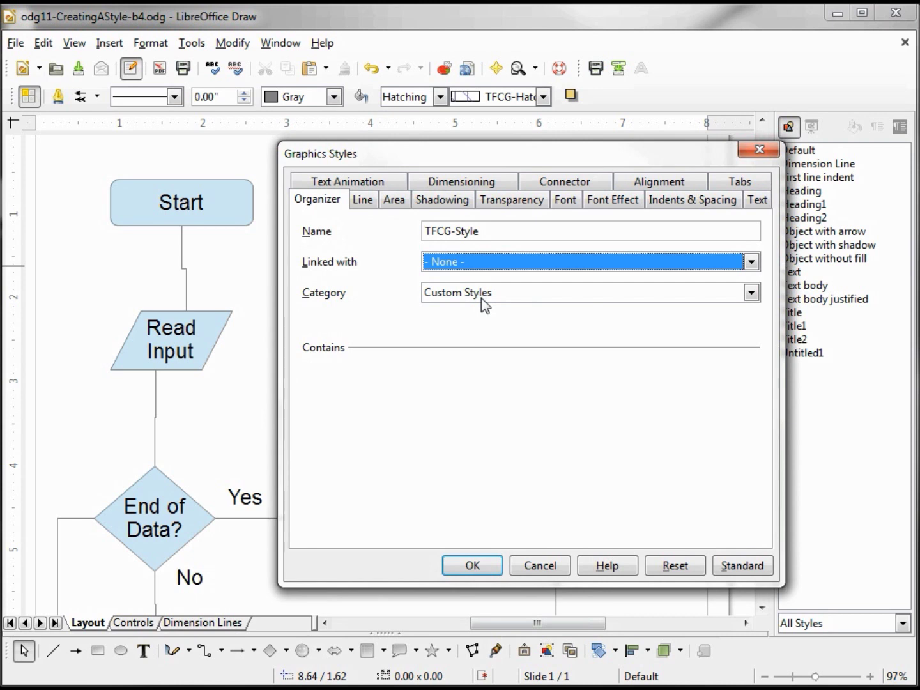
{"action": "left_click", "coordinate": [363, 200]}
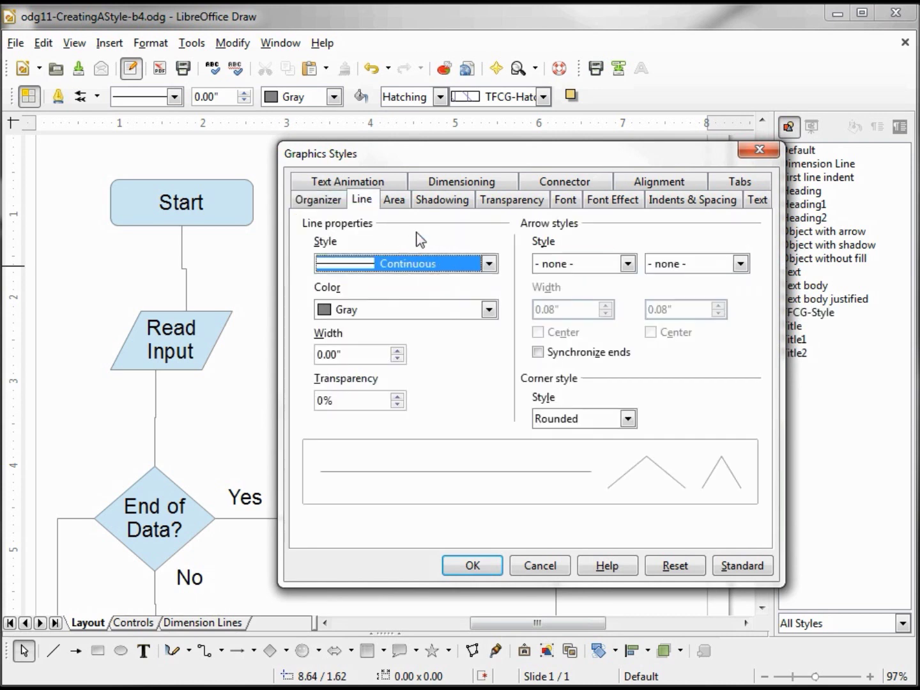
Give TFCG-Style dotted TFCG-LineStyle lines.
{"action": "left_click", "coordinate": [489, 264]}
{"action": "scroll", "coordinate": [475, 358], "scroll_direction": "down", "scroll_amount": 1}
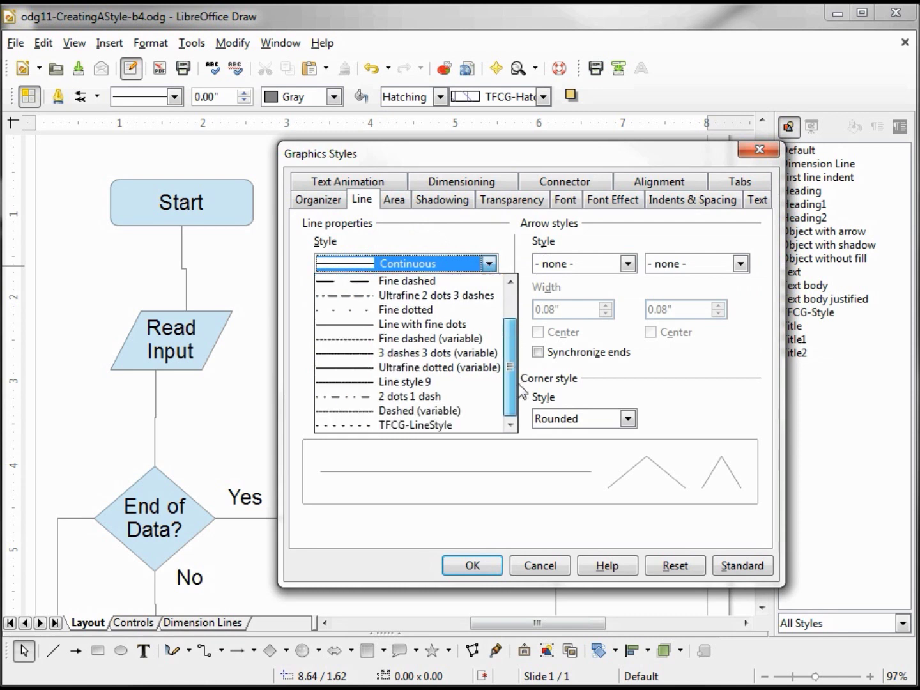
{"action": "left_click", "coordinate": [423, 425]}
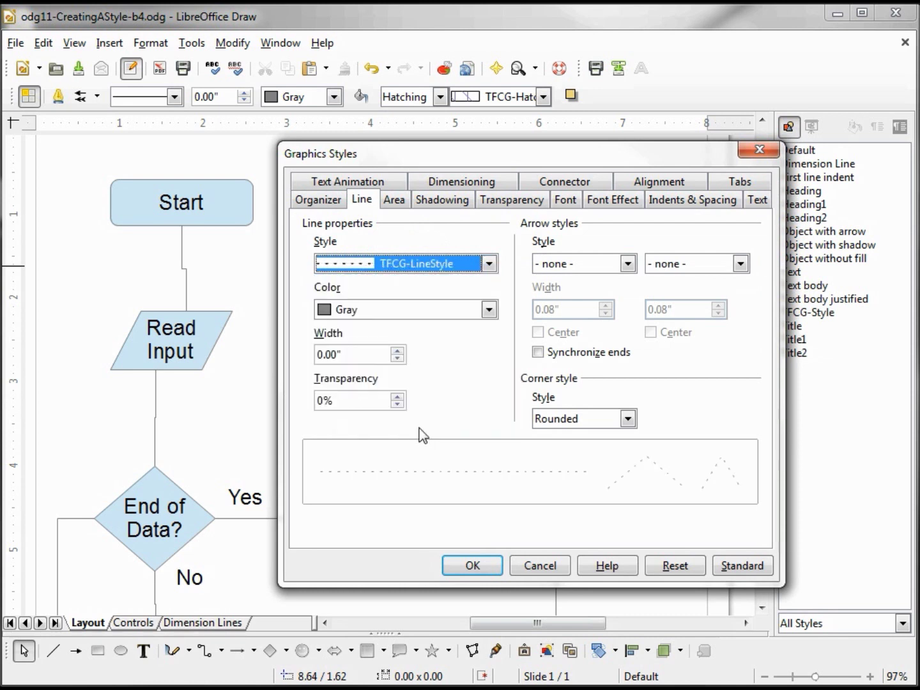
Set TFCG-Style's fill to Gradient using TFCG-Gradient and save the style.
{"action": "left_click", "coordinate": [393, 202]}
{"action": "left_click", "coordinate": [503, 244]}
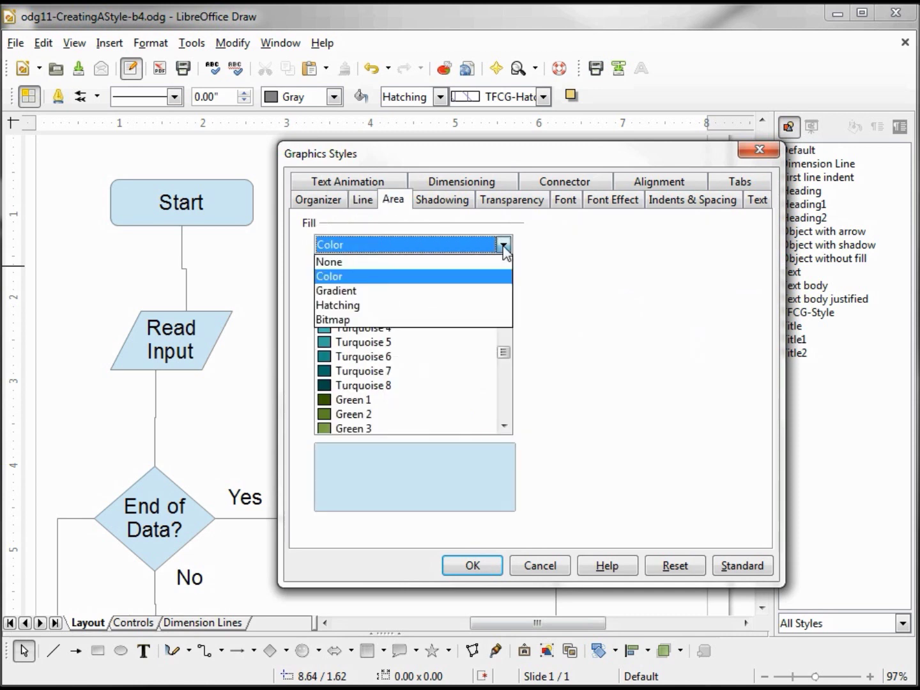
{"action": "left_click", "coordinate": [507, 288]}
{"action": "left_click_drag", "start_coordinate": [507, 298], "coordinate": [509, 390]}
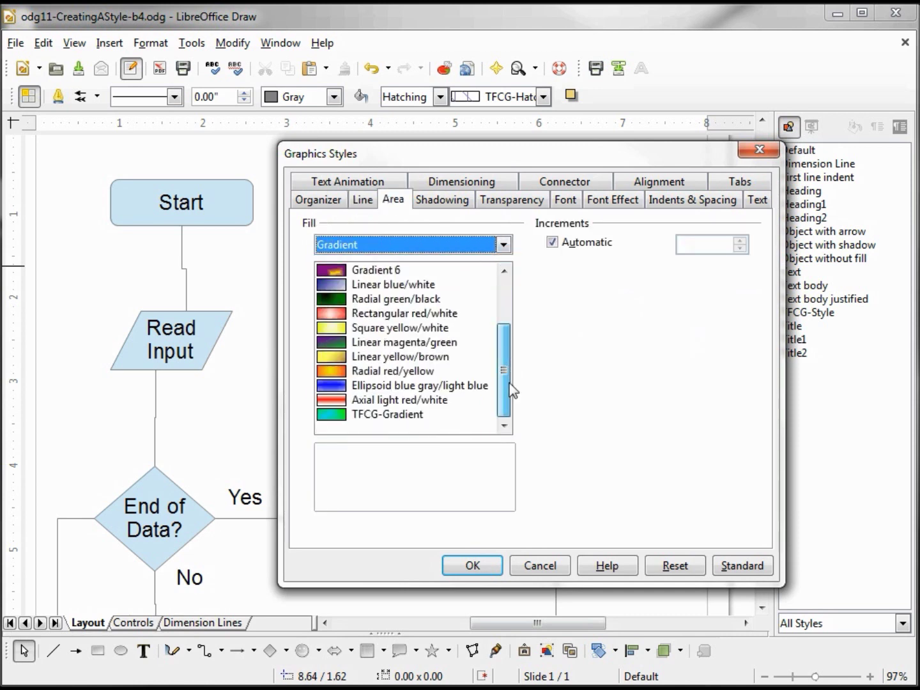
{"action": "left_click", "coordinate": [388, 416]}
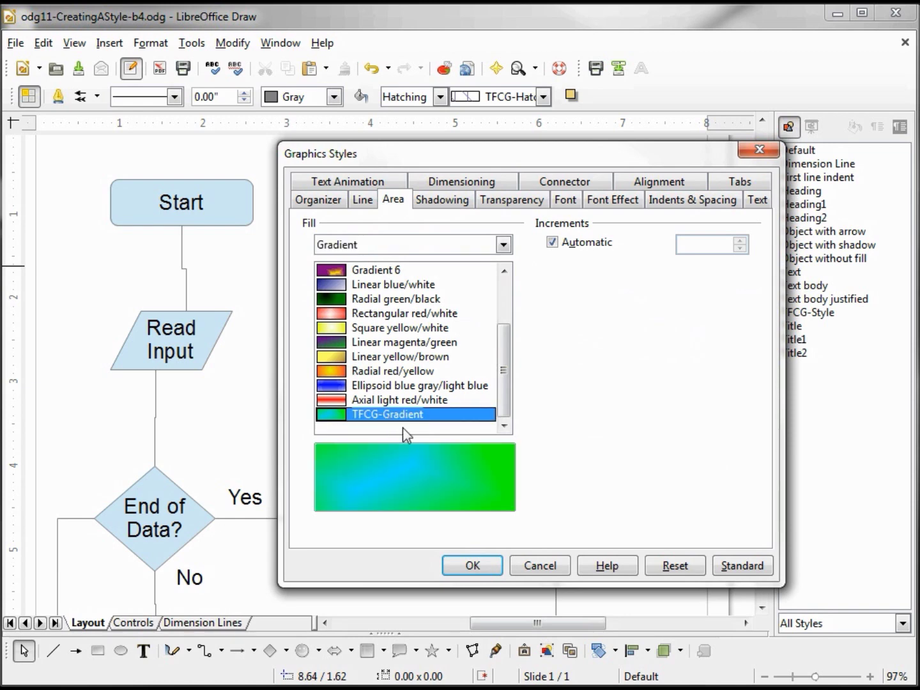
{"action": "left_click", "coordinate": [467, 565]}
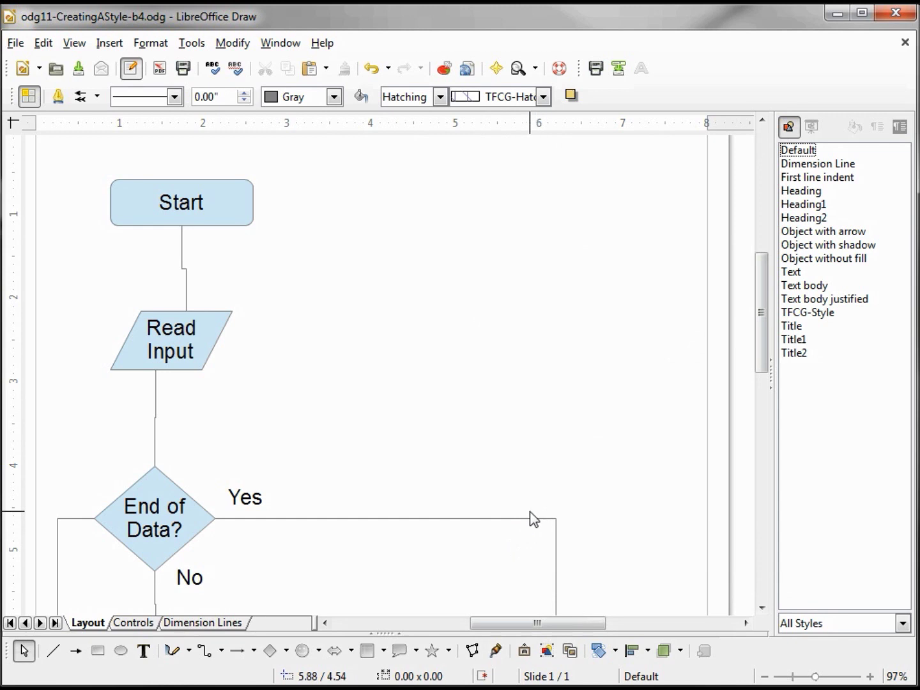
Select all 16 flowchart objects and apply TFCG-Style to them.
{"action": "left_click", "coordinate": [460, 378]}
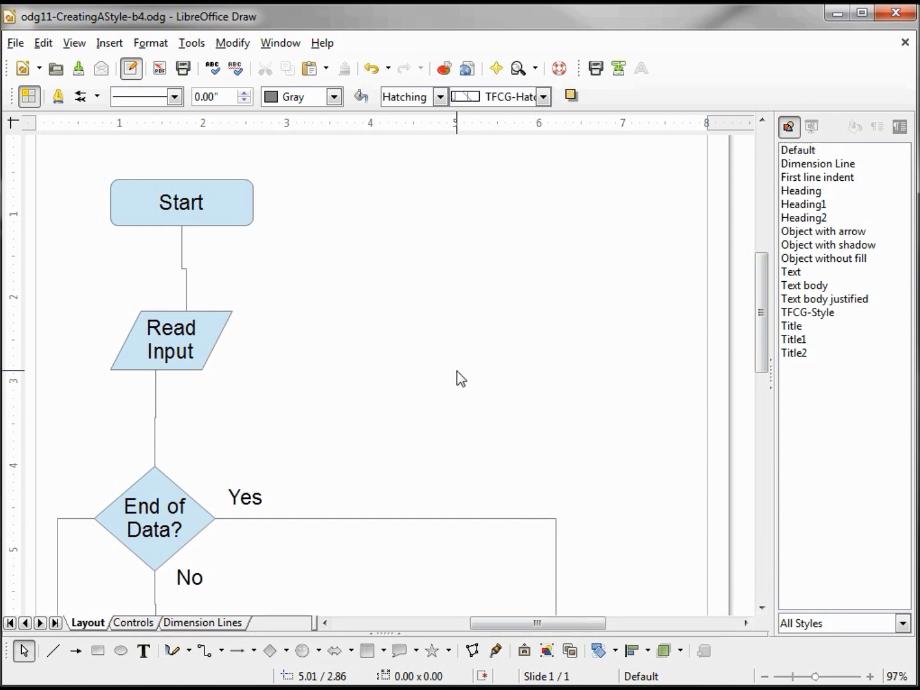
{"action": "key", "text": "ctrl+a"}
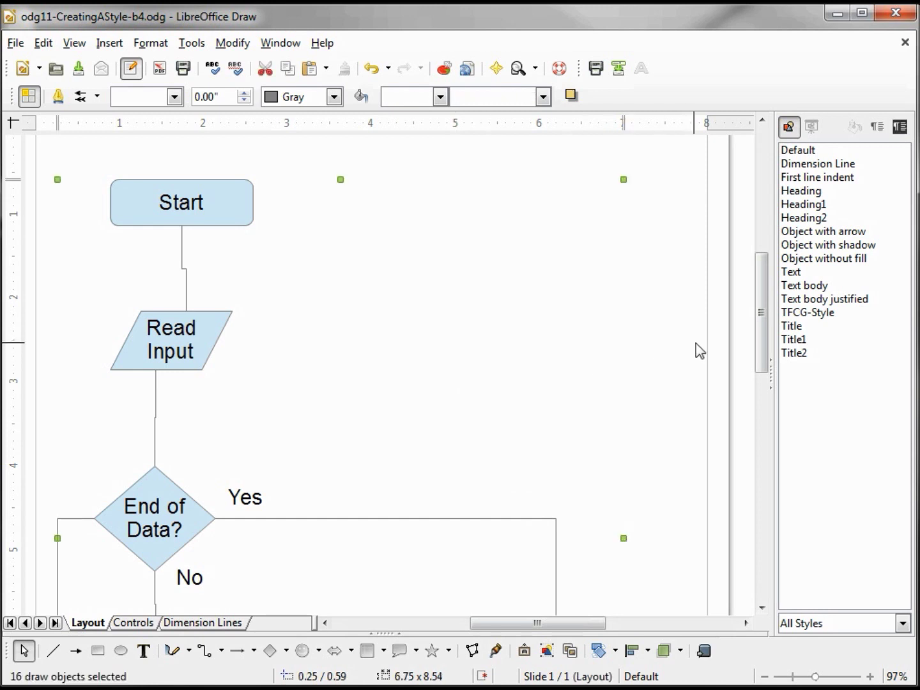
{"action": "double_click", "coordinate": [818, 313]}
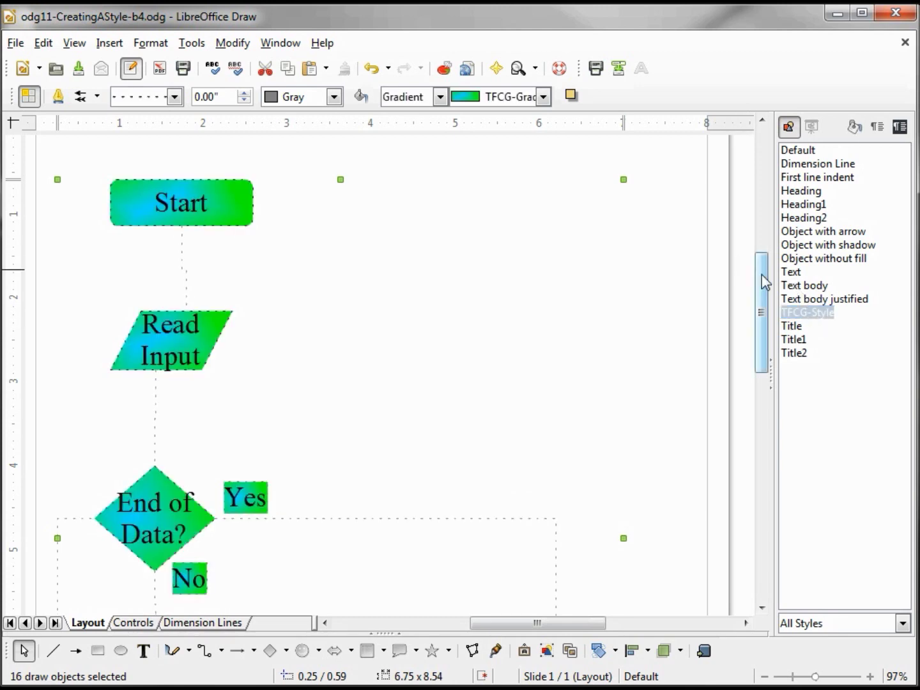
{"action": "mouse_move", "coordinate": [767, 263]}
{"action": "left_mouse_down"}
{"action": "mouse_move", "coordinate": [772, 442]}
{"action": "mouse_move", "coordinate": [792, 281]}
{"action": "left_mouse_up"}
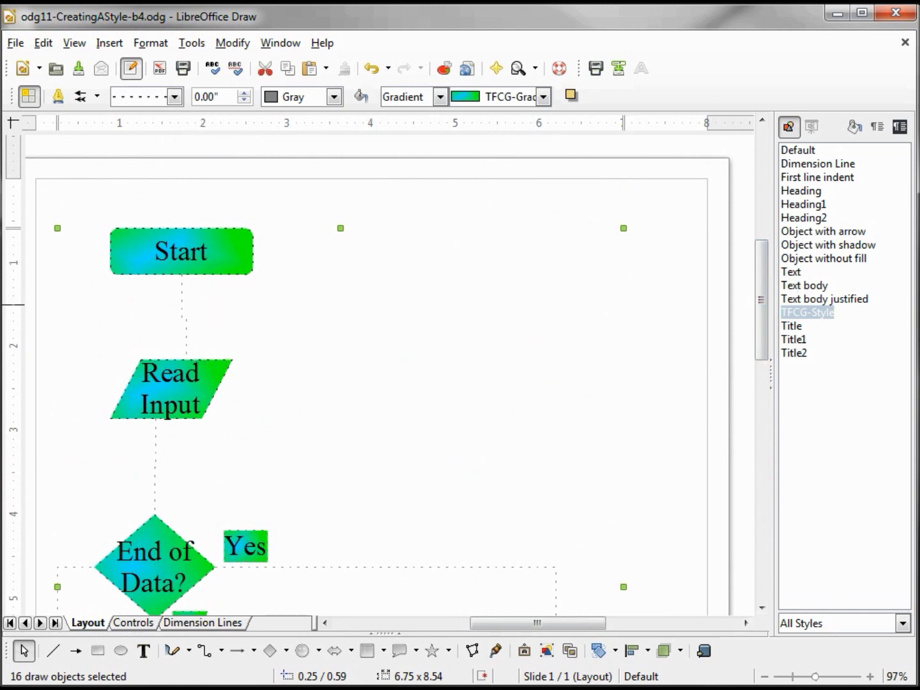
{"action": "right_click", "coordinate": [809, 316]}
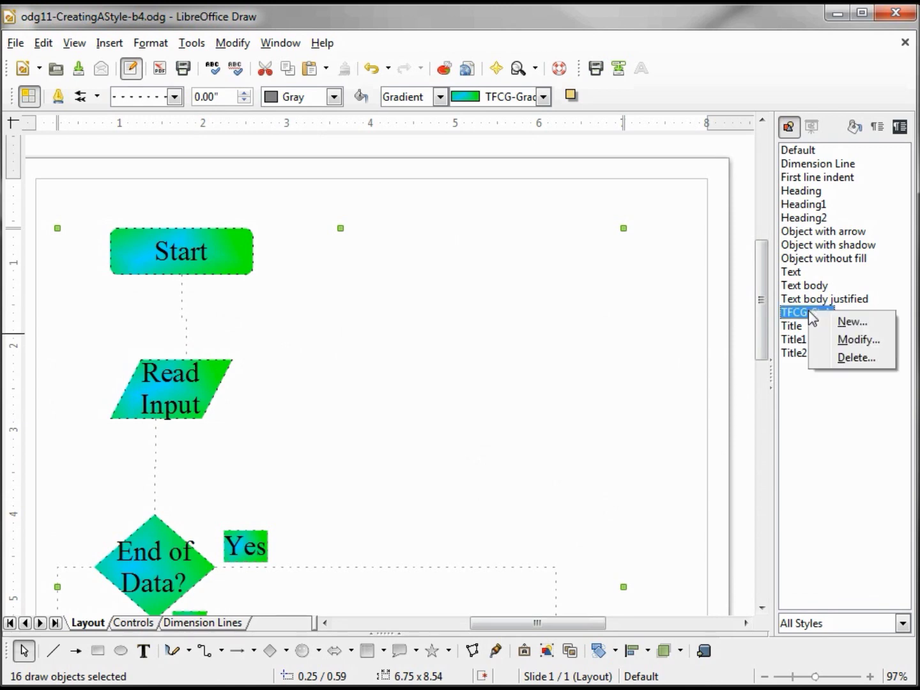
Modify TFCG-Style so its line ends use the Arrow style.
{"action": "left_click", "coordinate": [850, 349]}
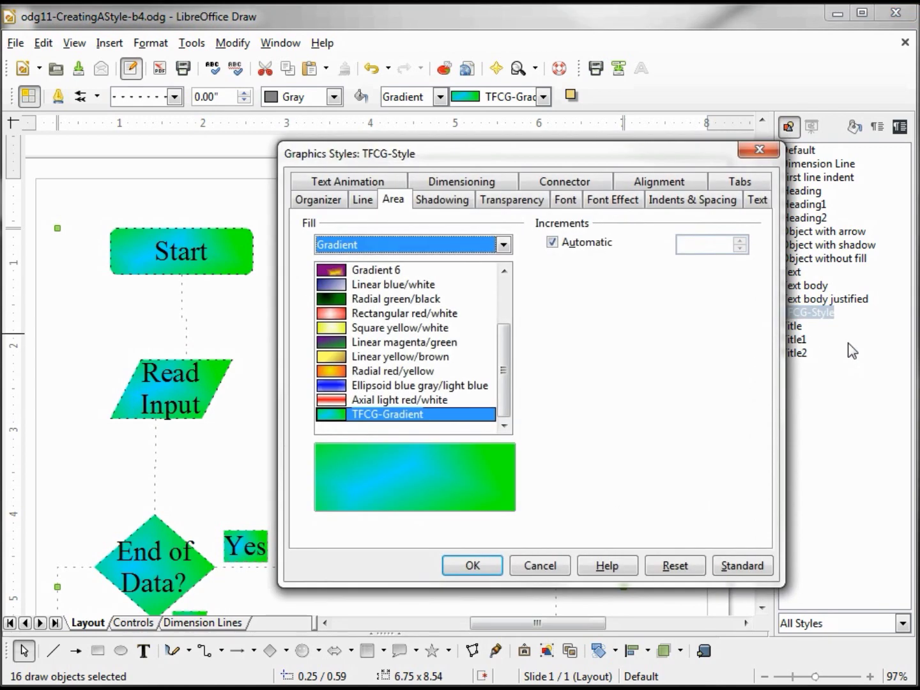
{"action": "left_click", "coordinate": [362, 201]}
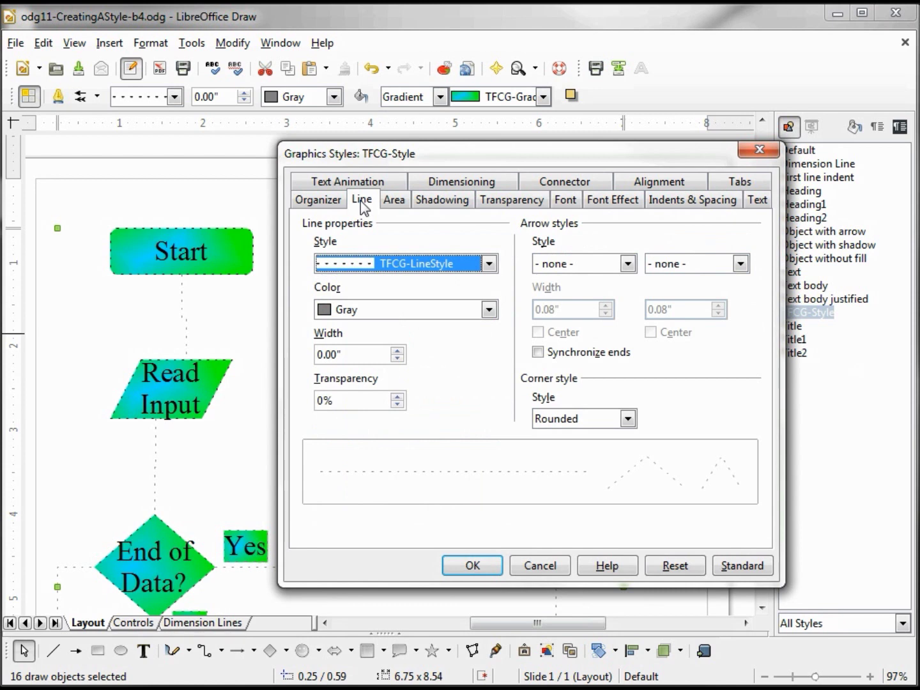
{"action": "left_click", "coordinate": [741, 263]}
{"action": "left_click", "coordinate": [687, 297]}
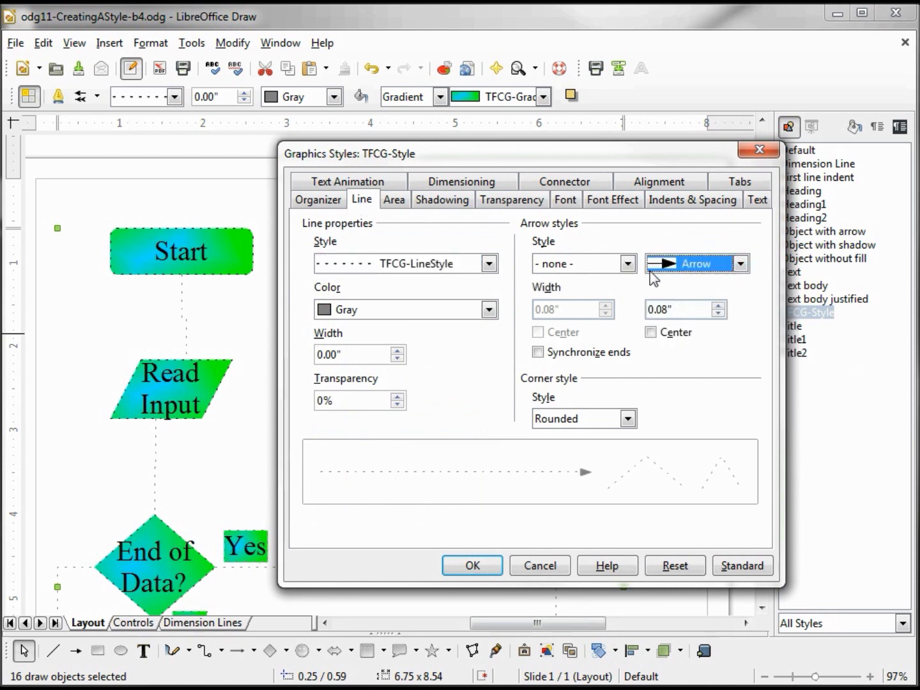
Set TFCG-Style's font size to 18 with centred alignment and save the changes.
{"action": "left_click", "coordinate": [572, 200]}
{"action": "left_click", "coordinate": [683, 269]}
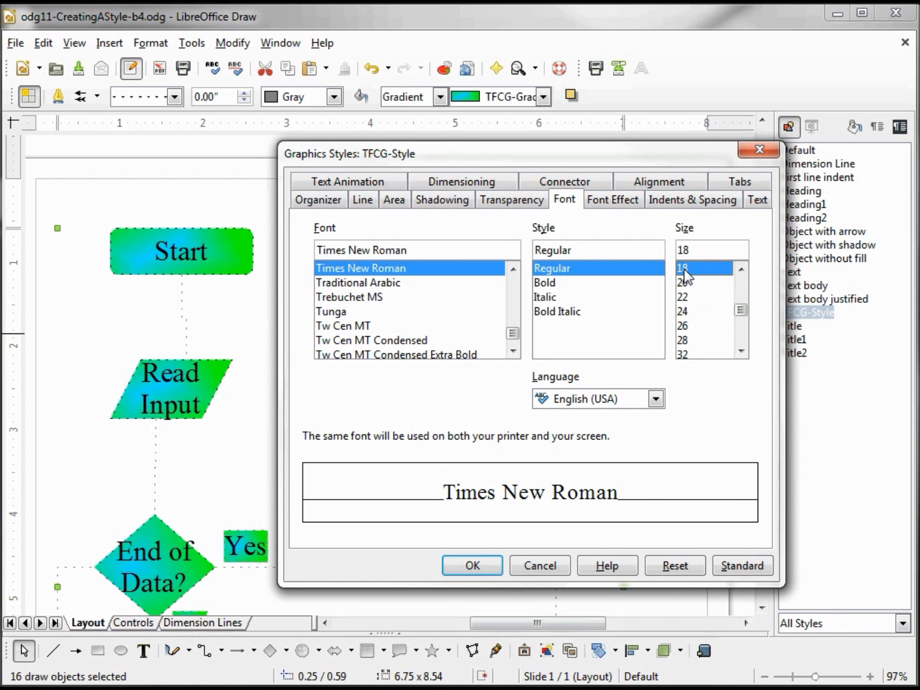
{"action": "left_click", "coordinate": [658, 184]}
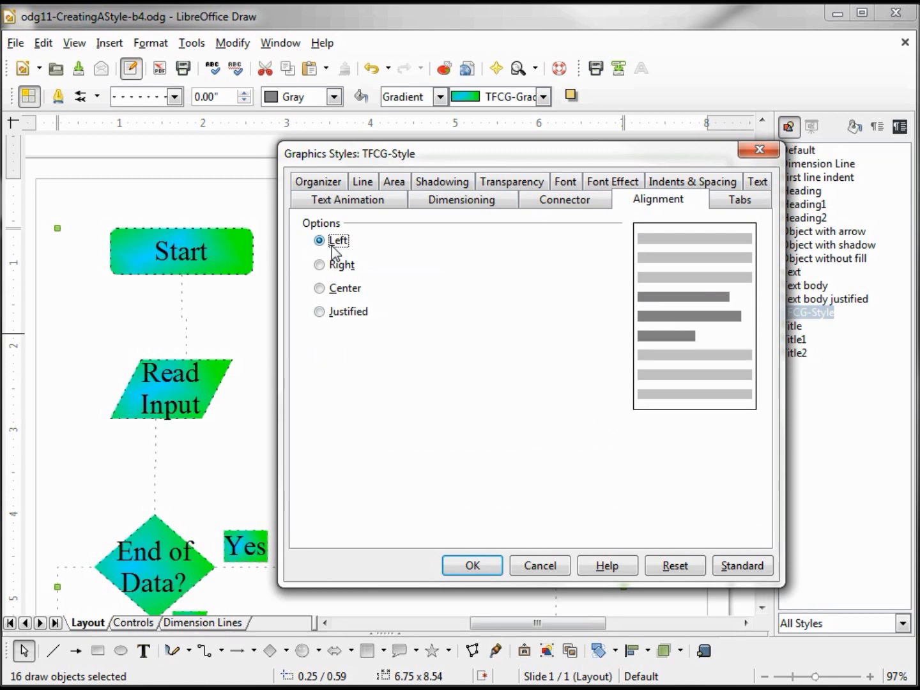
{"action": "left_click", "coordinate": [319, 288]}
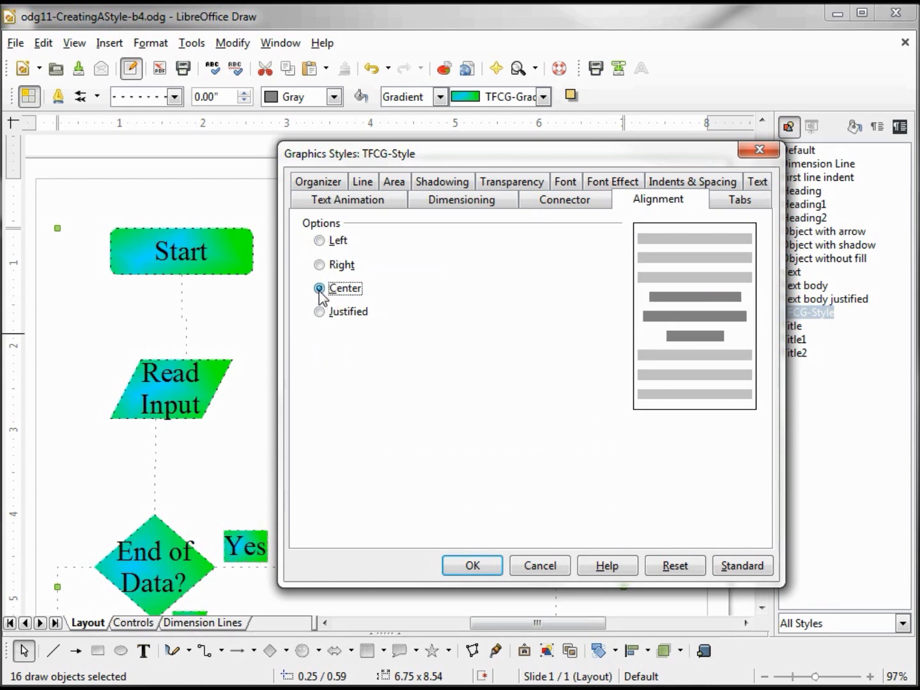
{"action": "left_click", "coordinate": [474, 566]}
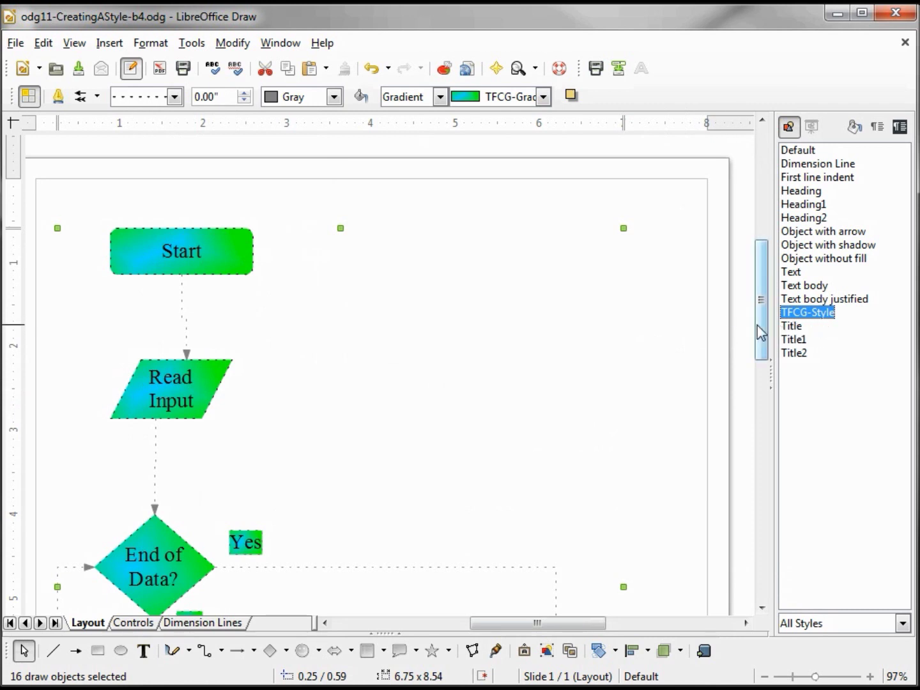
{"action": "right_click", "coordinate": [808, 400]}
Create a new style named TFCG-Style-Blink, linked to TFCG-Style, with Blink text animation.
{"action": "left_click", "coordinate": [852, 409]}
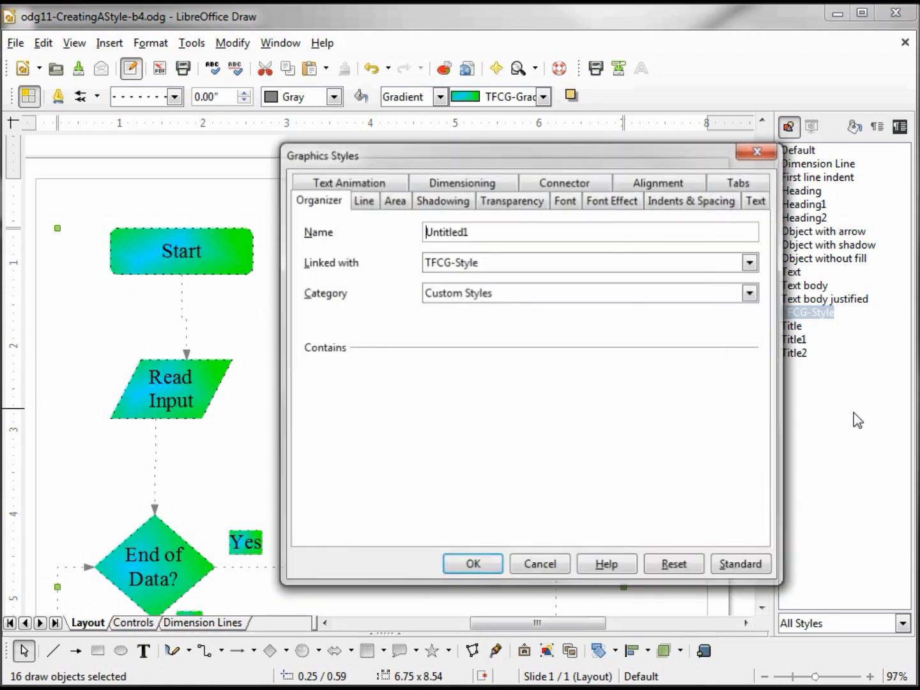
{"action": "left_click_drag", "start_coordinate": [493, 233], "coordinate": [346, 230]}
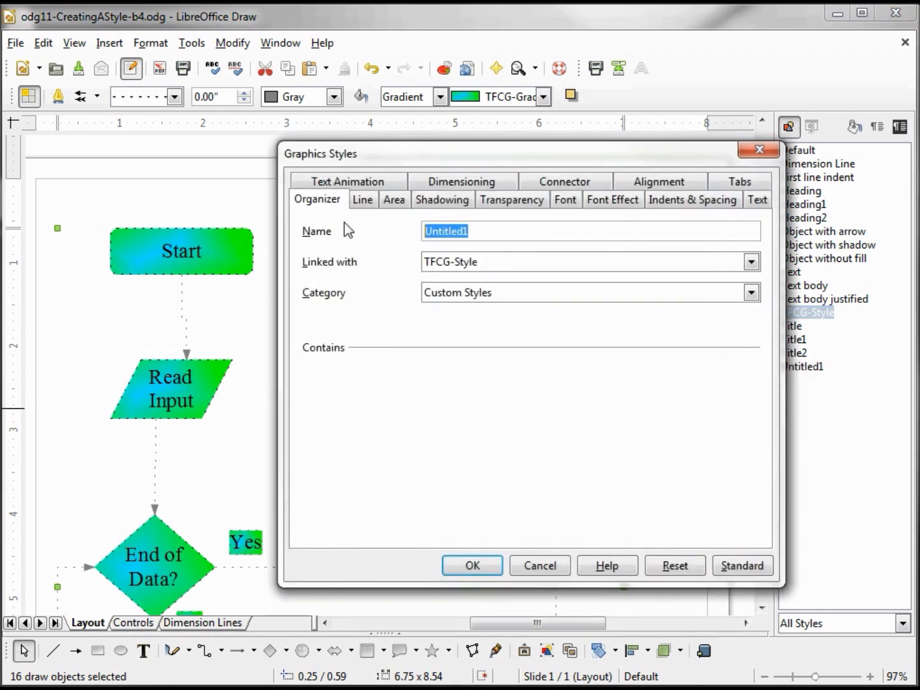
{"action": "type", "text": "TFCG-Style-Blink"}
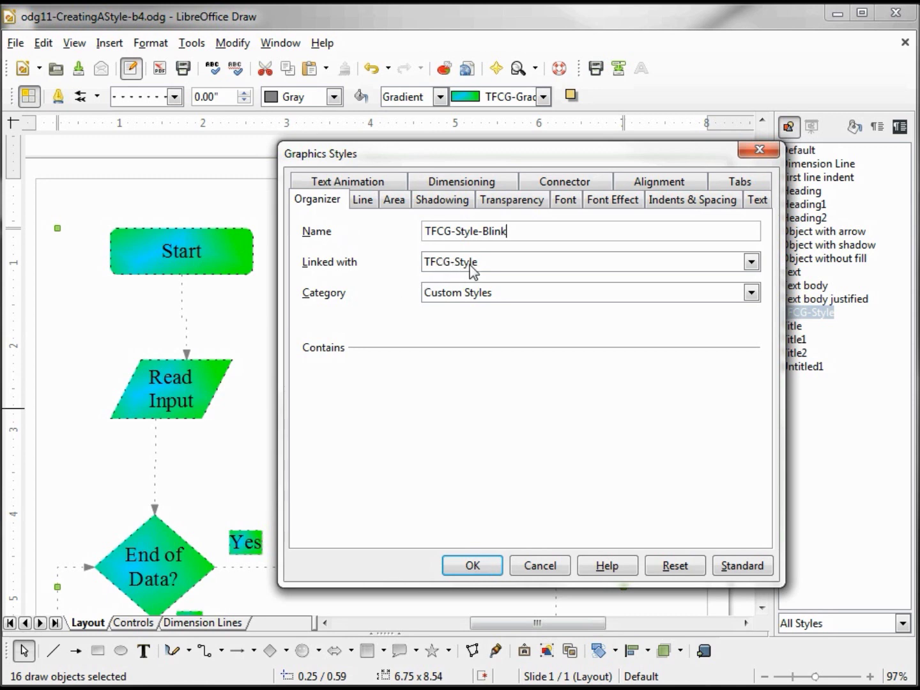
{"action": "left_click", "coordinate": [367, 184]}
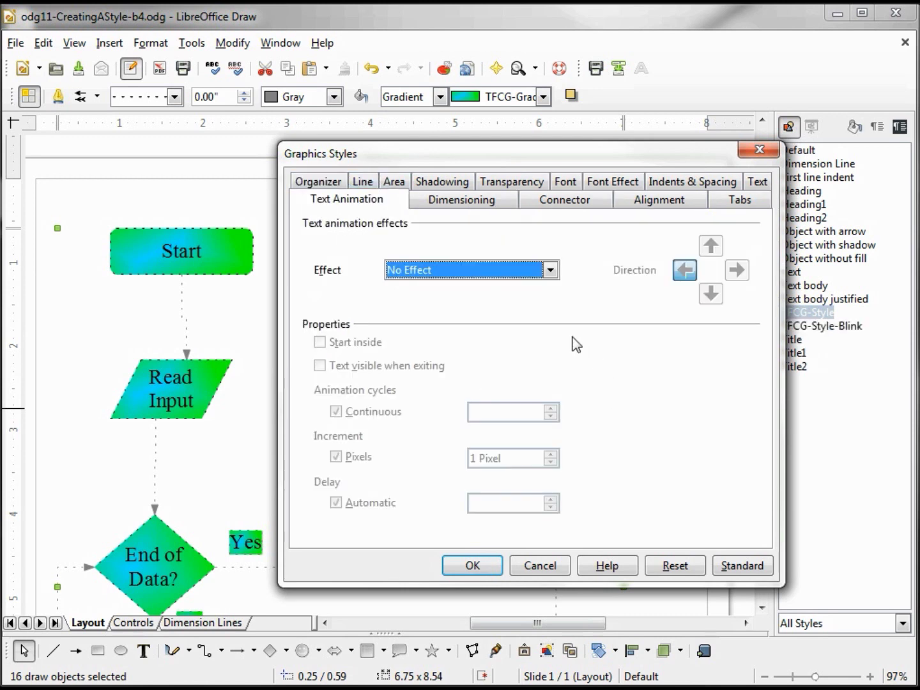
{"action": "left_click", "coordinate": [550, 272]}
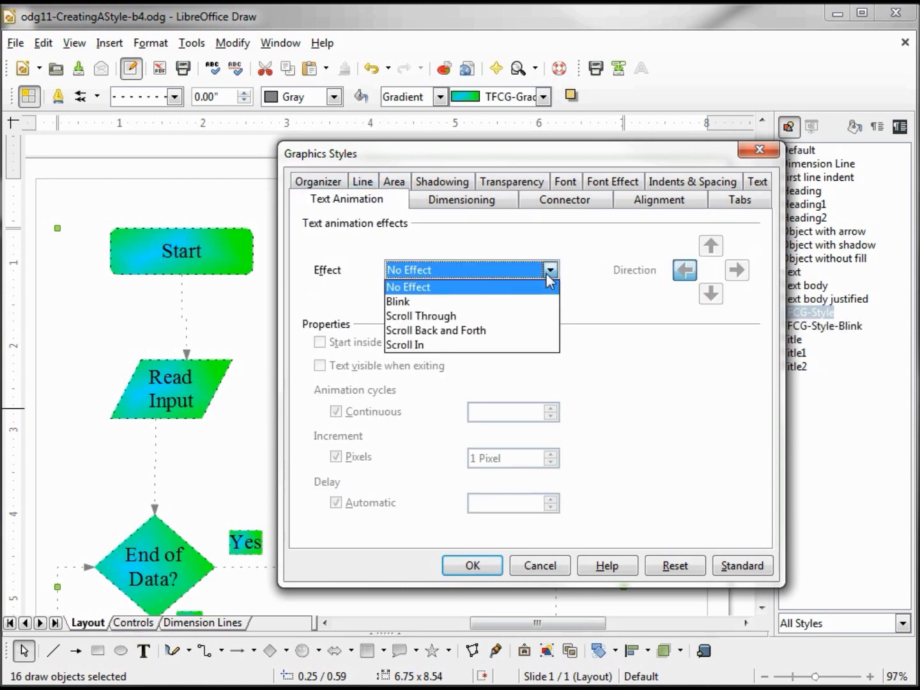
{"action": "left_click", "coordinate": [481, 302]}
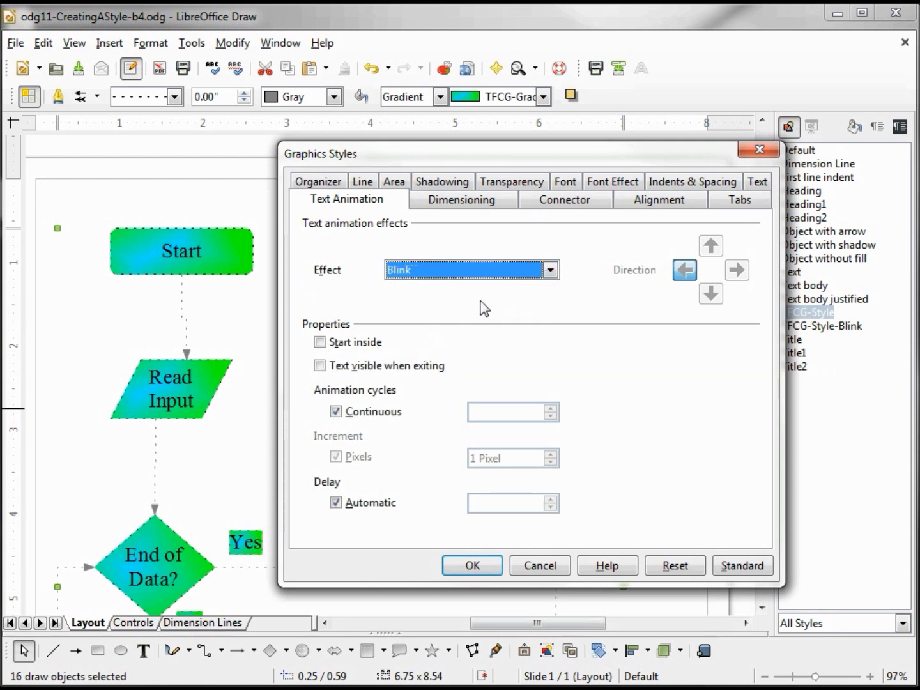
Set the style's font colour to Light blue and save it.
{"action": "left_click", "coordinate": [620, 184]}
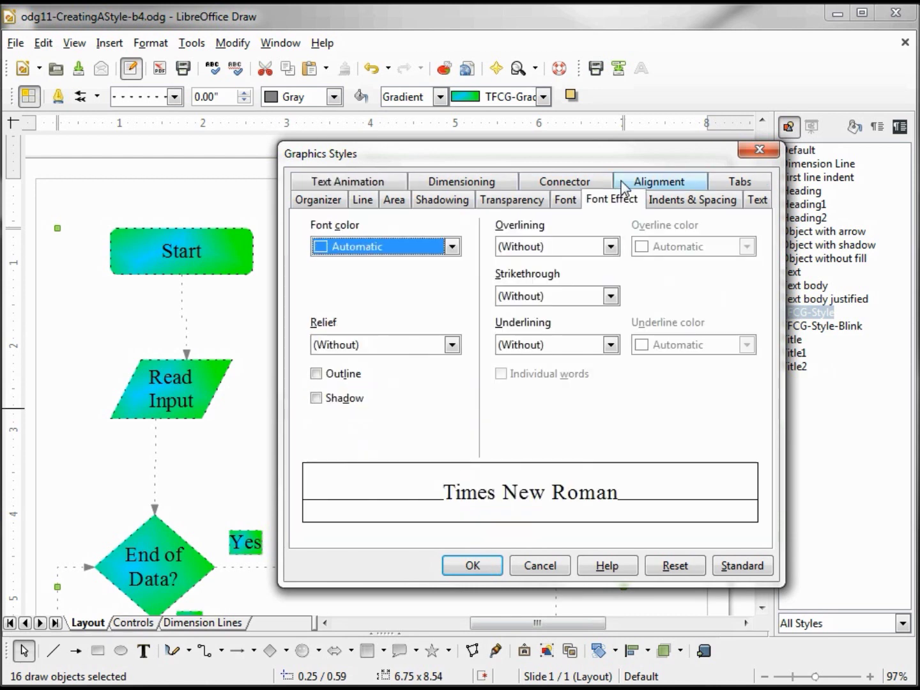
{"action": "left_click", "coordinate": [452, 245]}
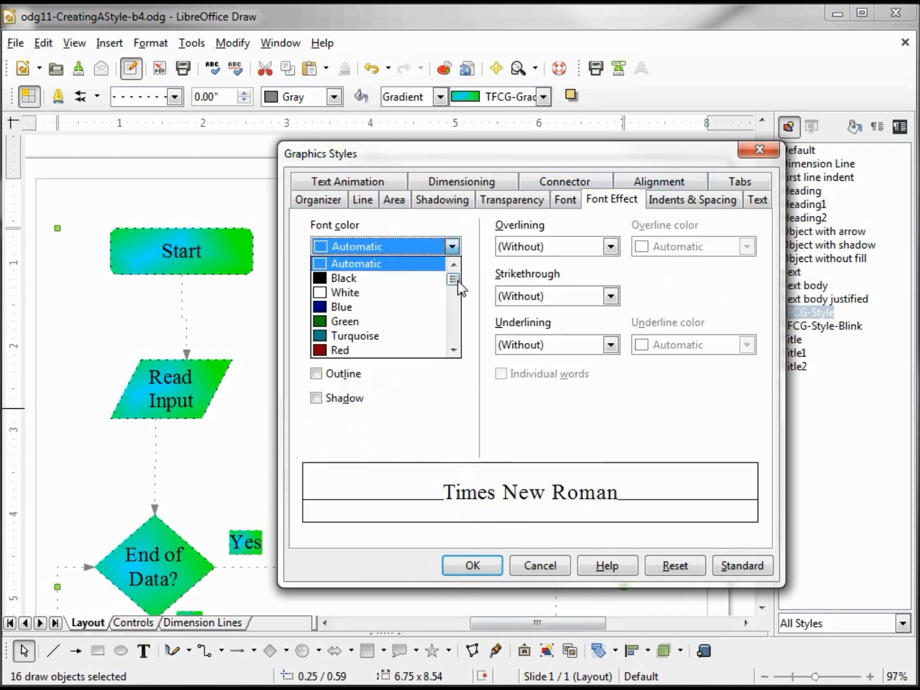
{"action": "left_click_drag", "start_coordinate": [457, 286], "coordinate": [459, 291]}
{"action": "scroll", "coordinate": [379, 282], "scroll_direction": "down", "scroll_amount": 2}
{"action": "left_click", "coordinate": [380, 282]}
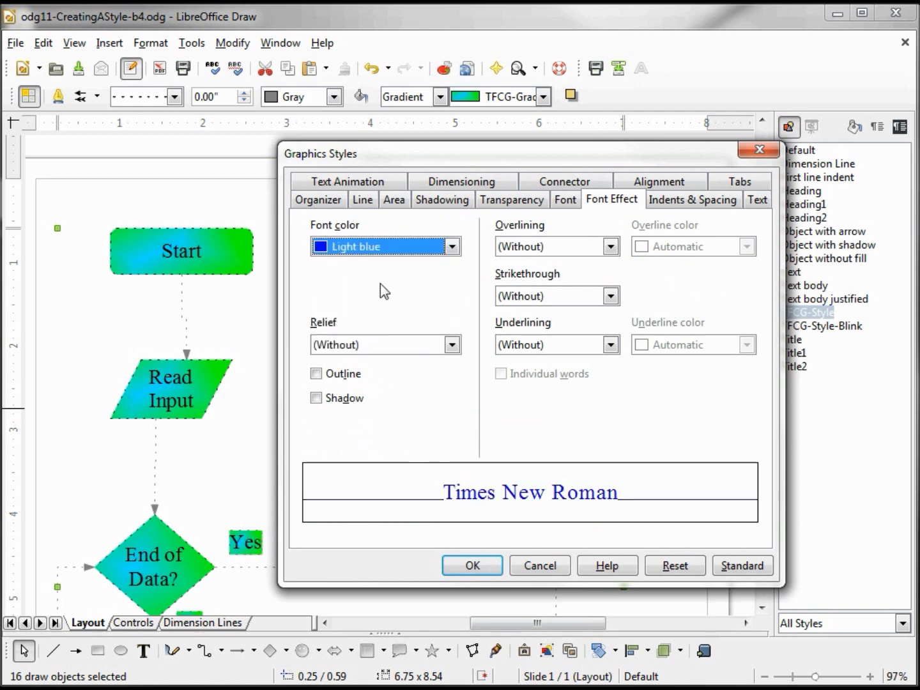
{"action": "left_click", "coordinate": [461, 569]}
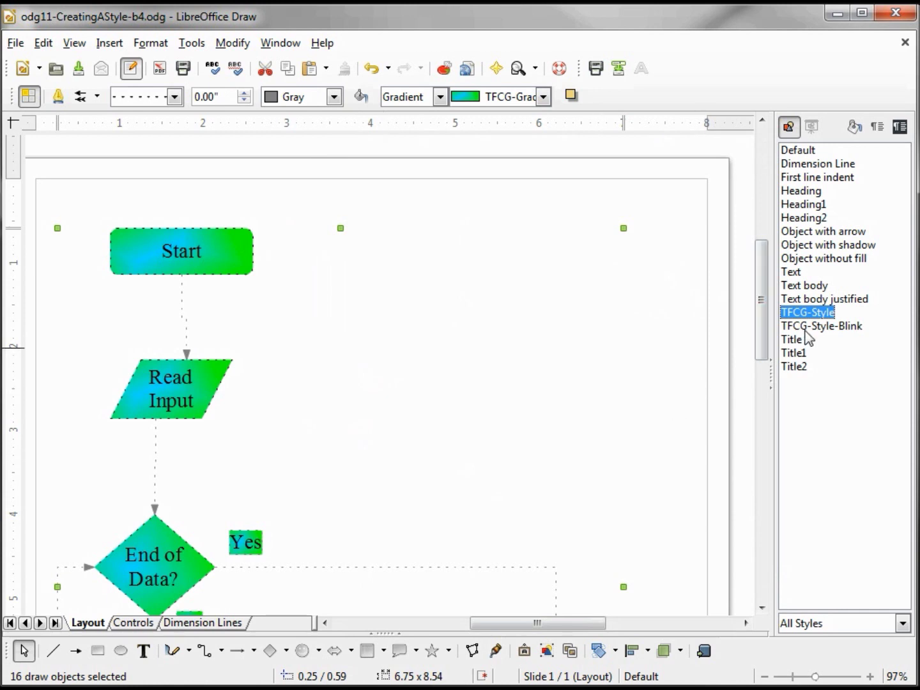
Apply TFCG-Style-Blink to the End of Data? diamond so its text blinks blue.
{"action": "left_click", "coordinate": [667, 441]}
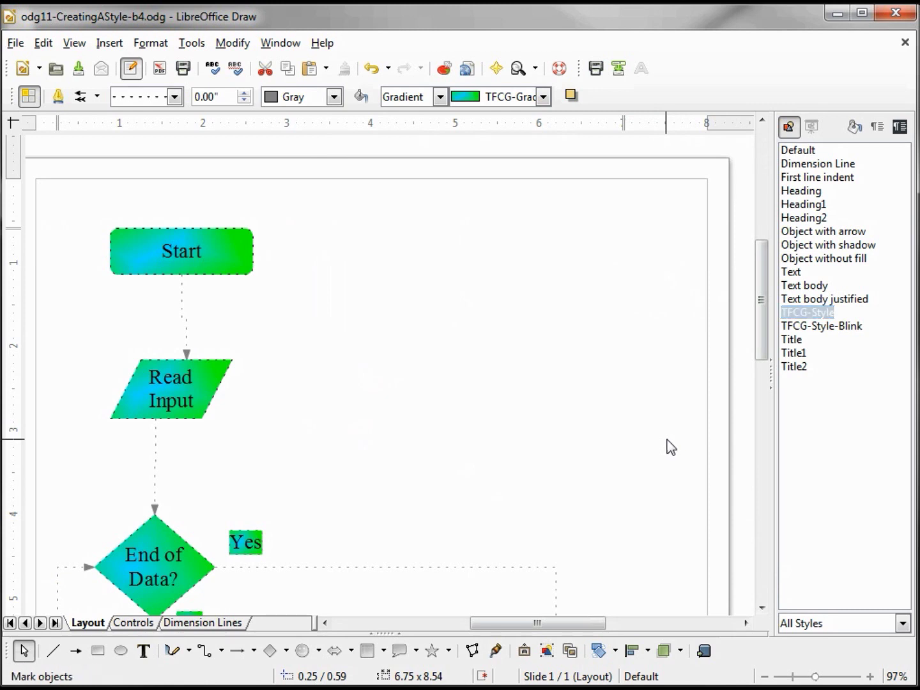
{"action": "left_click", "coordinate": [148, 561]}
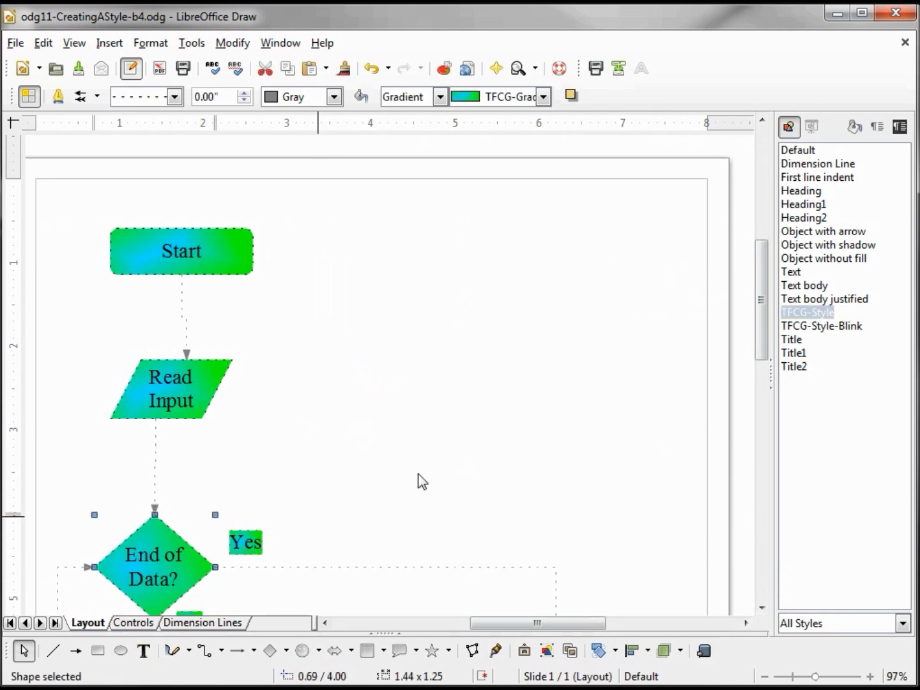
{"action": "double_click", "coordinate": [841, 328]}
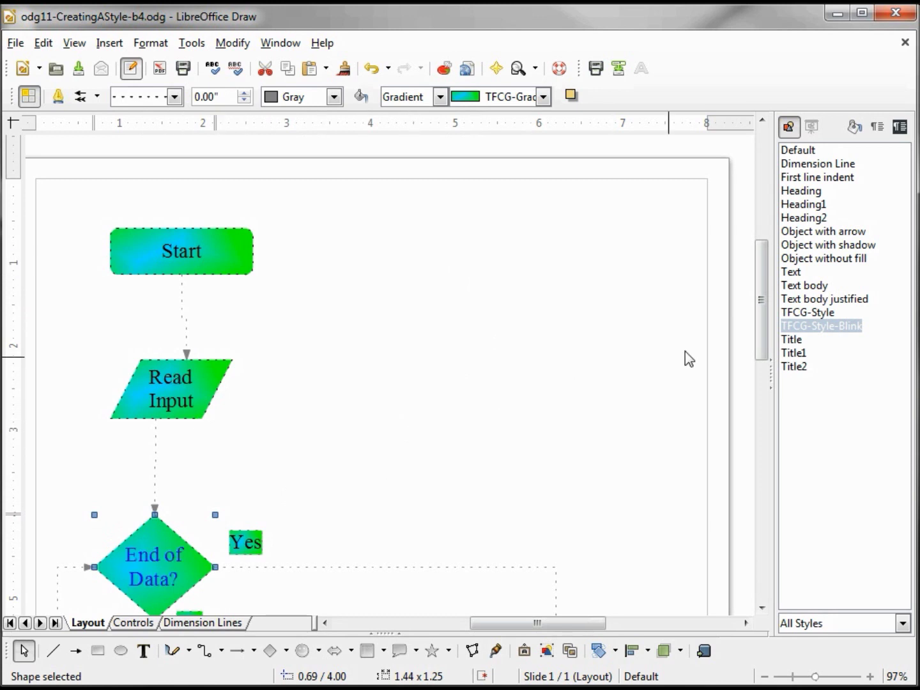
{"action": "right_click", "coordinate": [817, 316]}
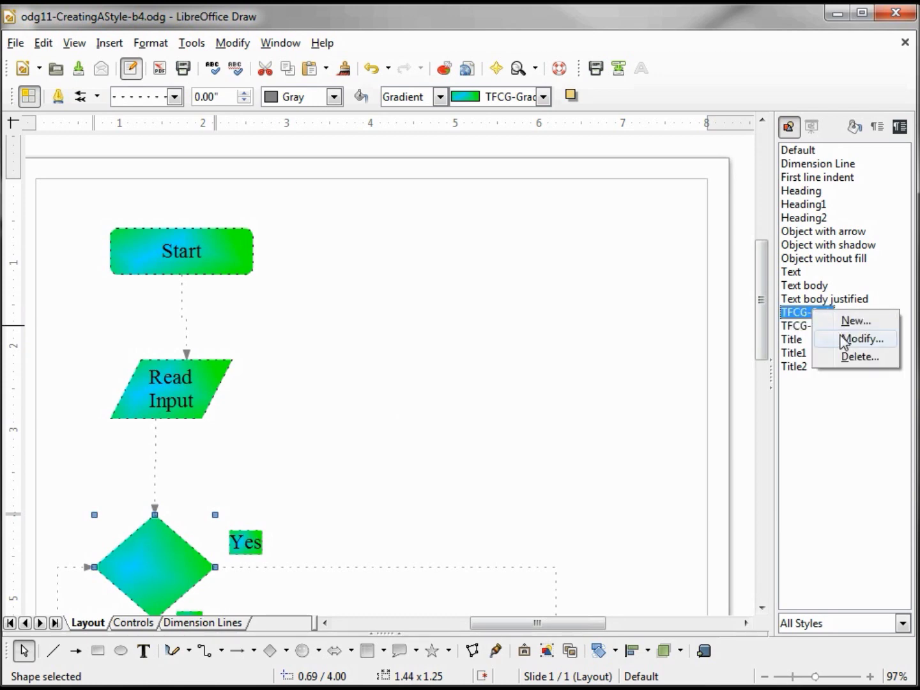
Replace TFCG-Style's gradient fill with the solid colour TFCG-Color.
{"action": "left_click", "coordinate": [860, 338]}
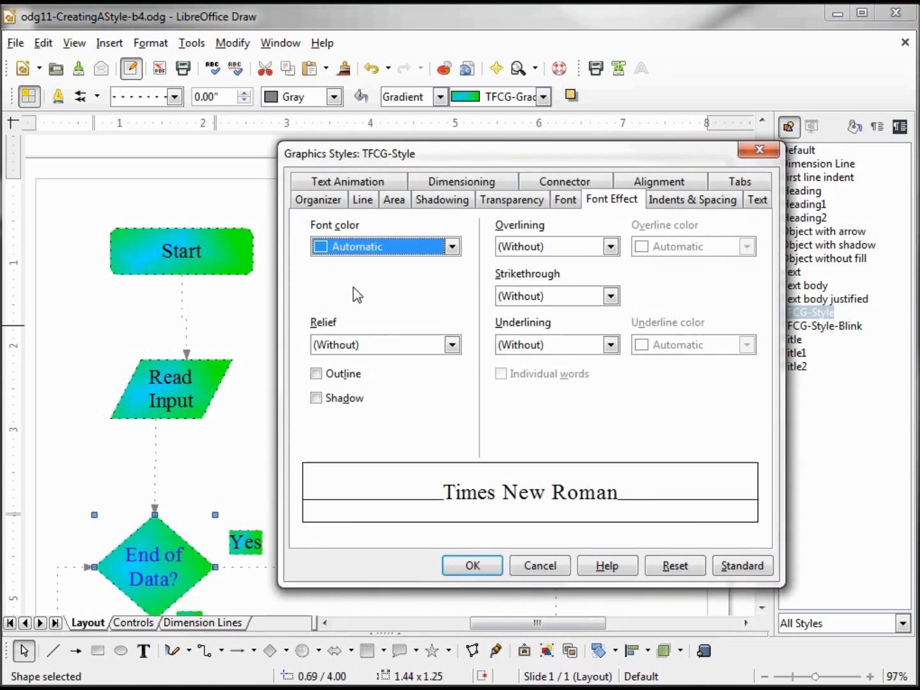
{"action": "left_click", "coordinate": [392, 199]}
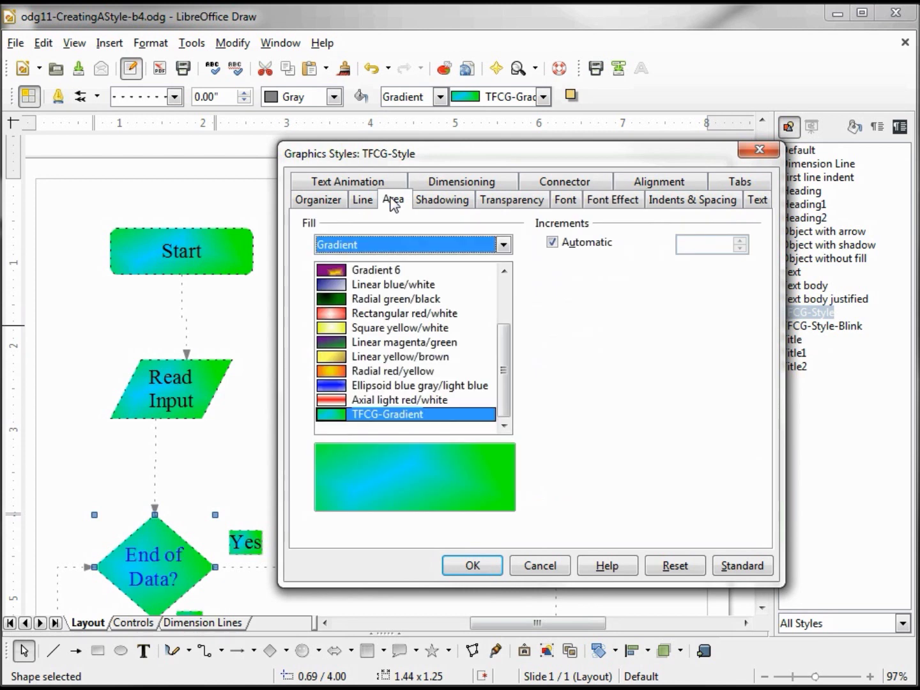
{"action": "left_click", "coordinate": [503, 244]}
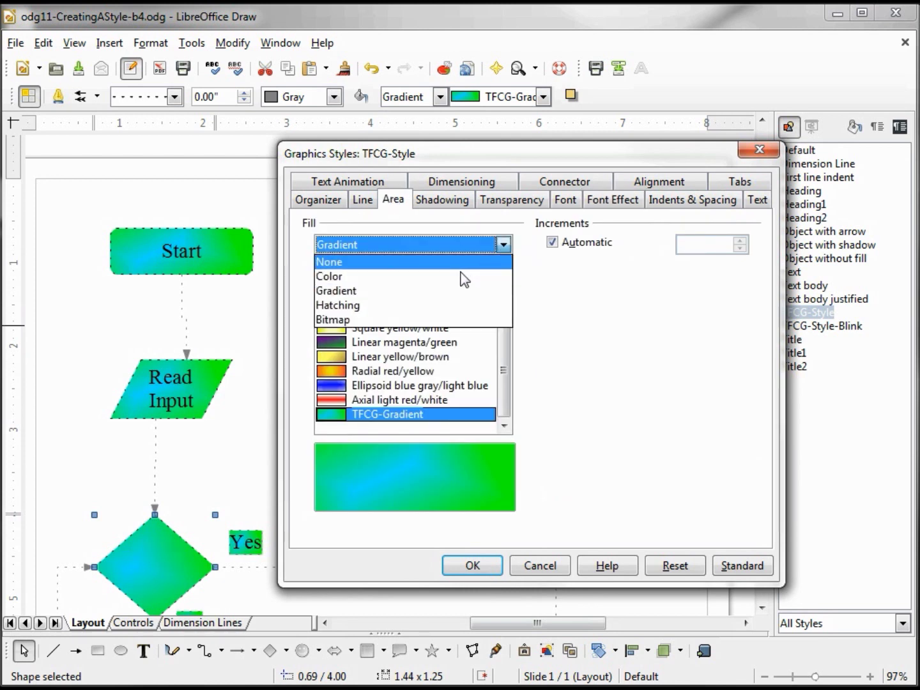
{"action": "left_click", "coordinate": [504, 277]}
{"action": "left_click_drag", "start_coordinate": [505, 290], "coordinate": [509, 425]}
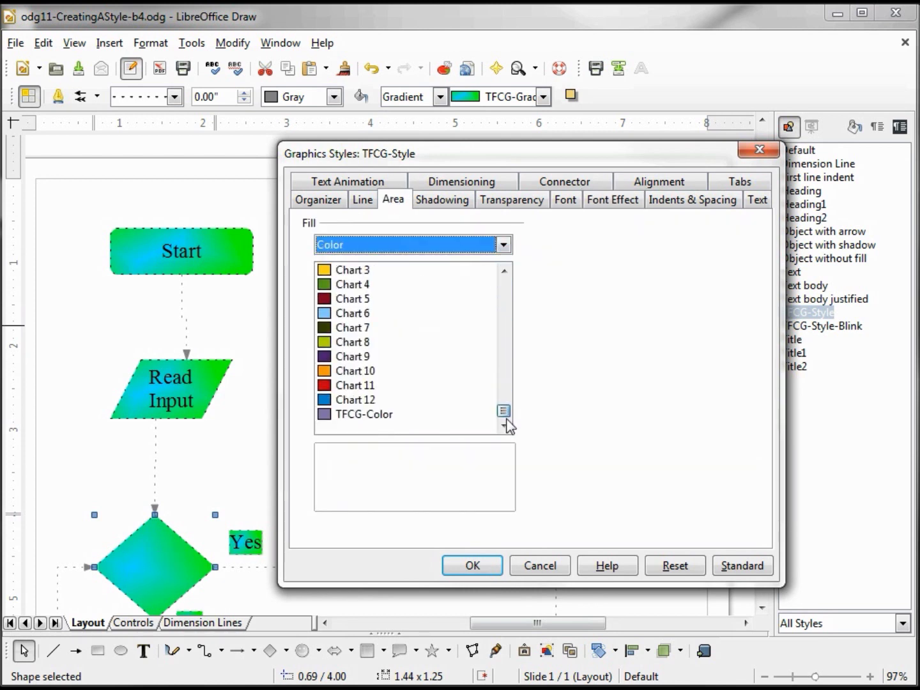
{"action": "left_click", "coordinate": [376, 417]}
{"action": "left_click", "coordinate": [483, 572]}
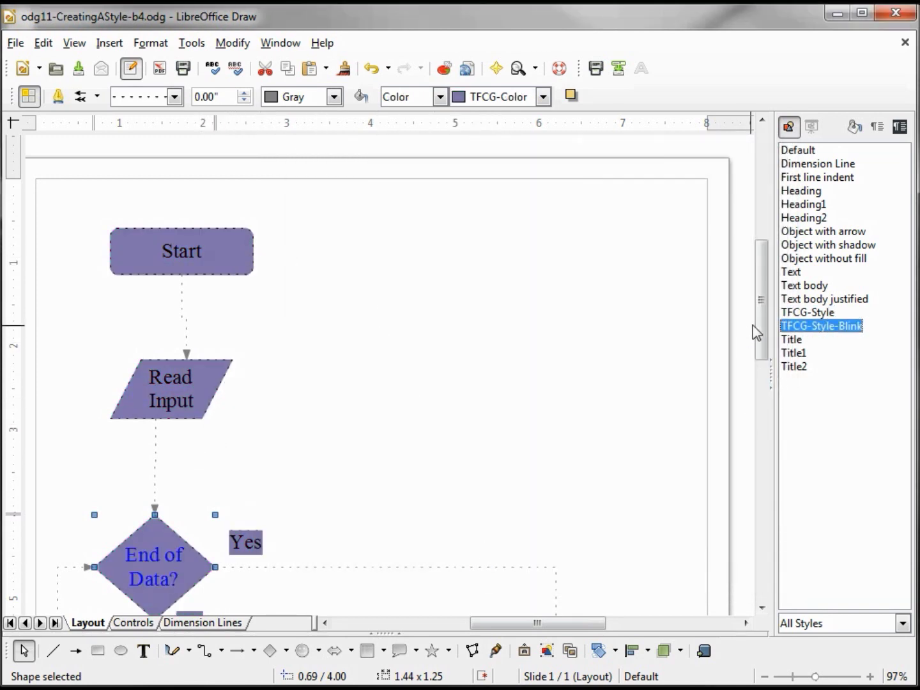
{"action": "scroll", "coordinate": [763, 354], "scroll_direction": "down", "scroll_amount": 3}
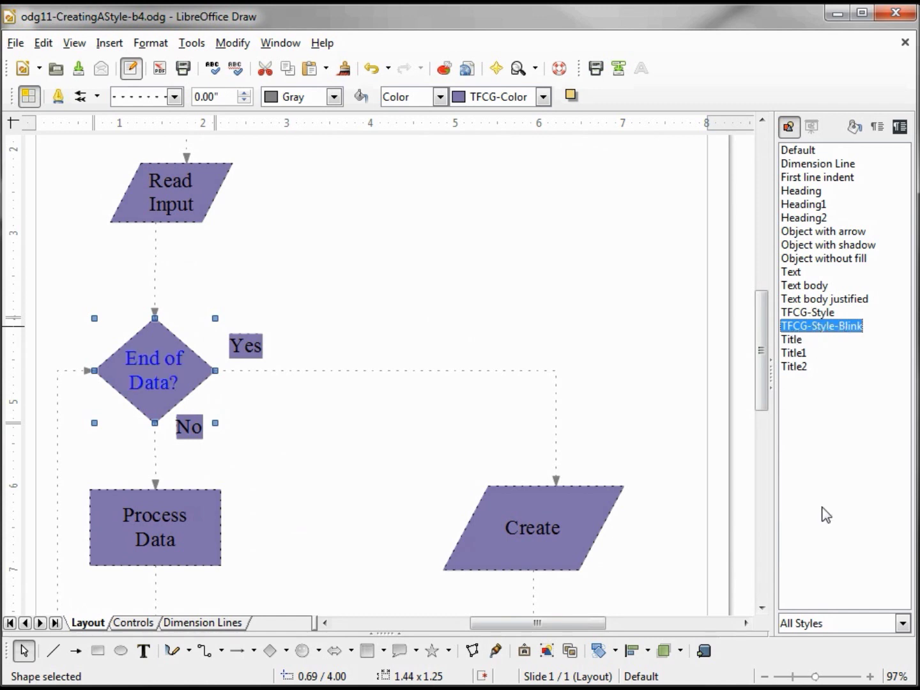
List styles in Hierarchical view, showing TFCG-Style-Blink nested under TFCG-Style.
{"action": "left_click", "coordinate": [903, 625]}
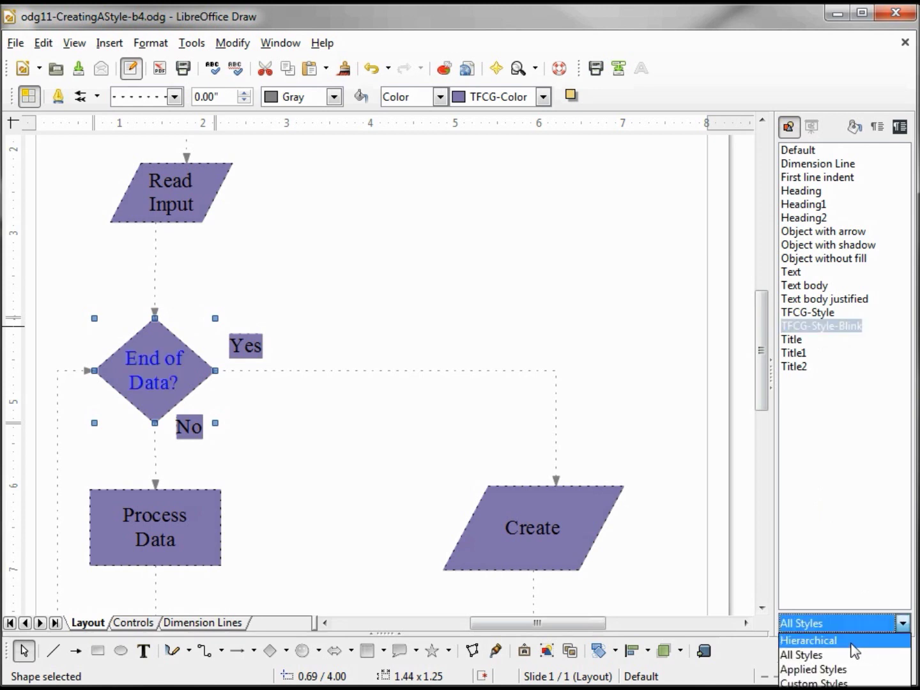
{"action": "left_click", "coordinate": [850, 643]}
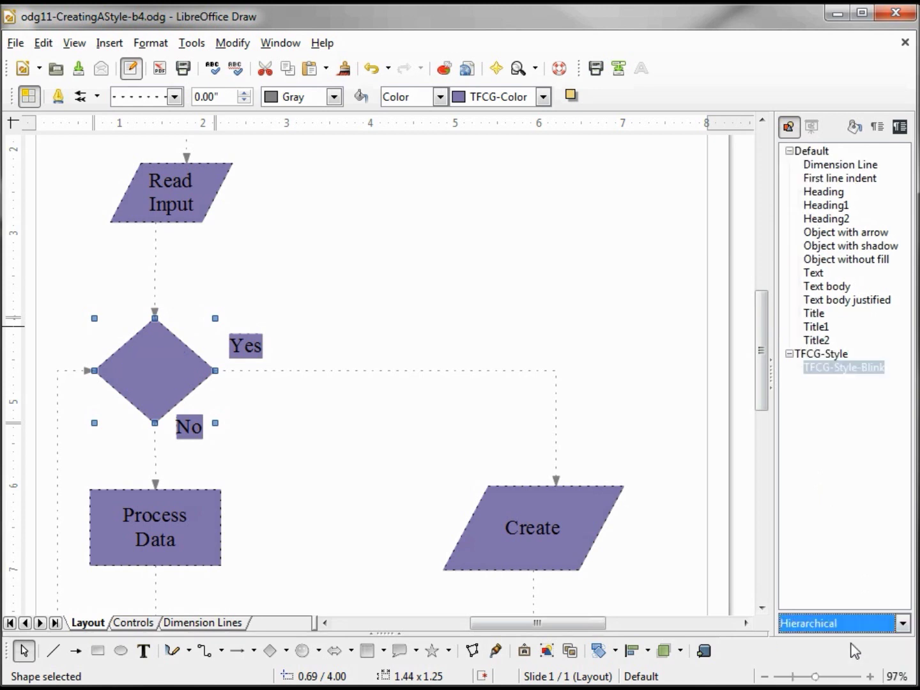
{"action": "left_click", "coordinate": [825, 354]}
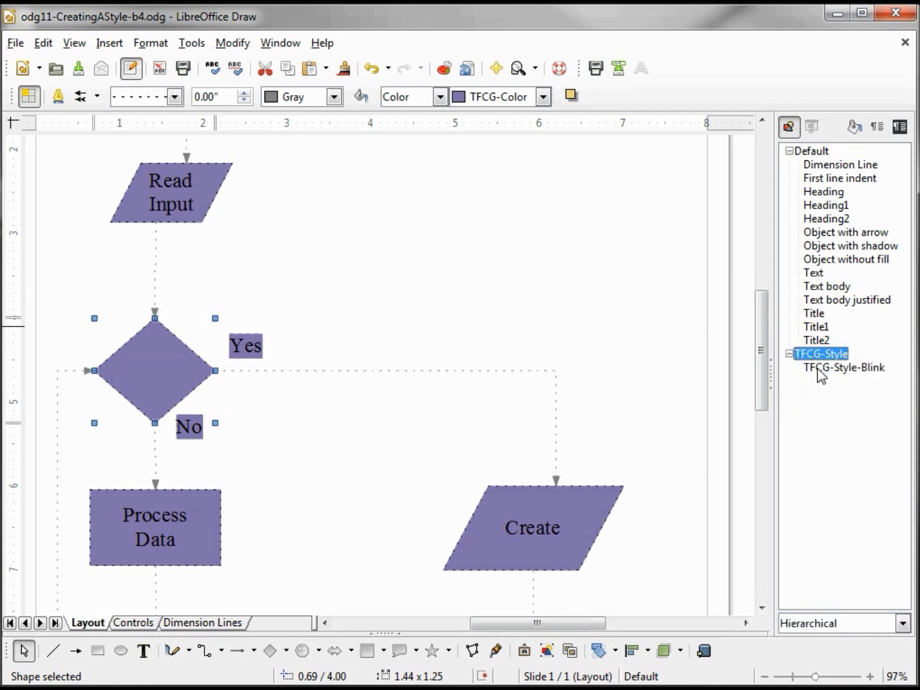
{"action": "left_click", "coordinate": [818, 368]}
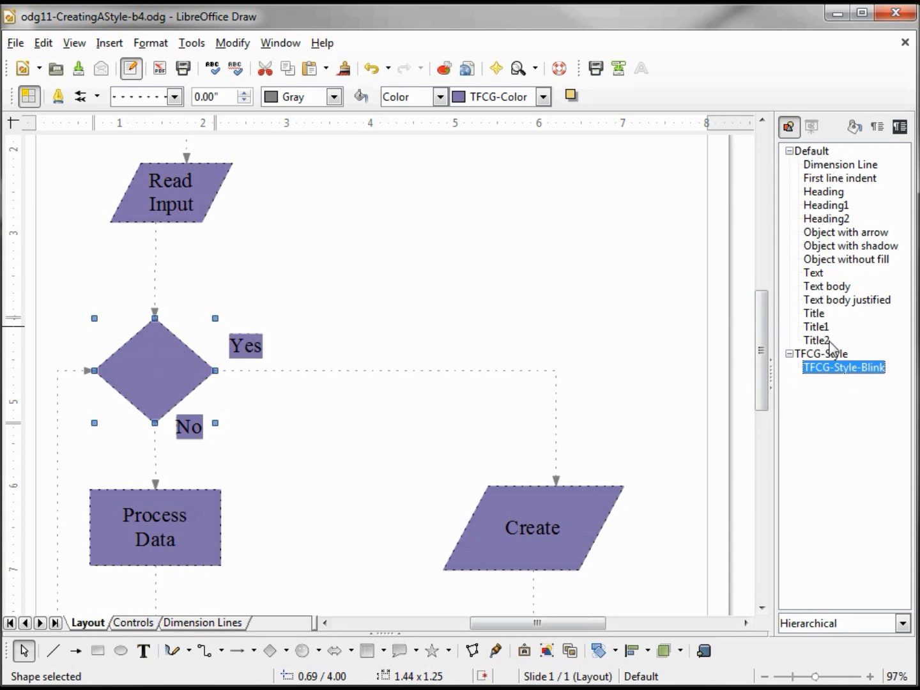
{"action": "right_click", "coordinate": [820, 374]}
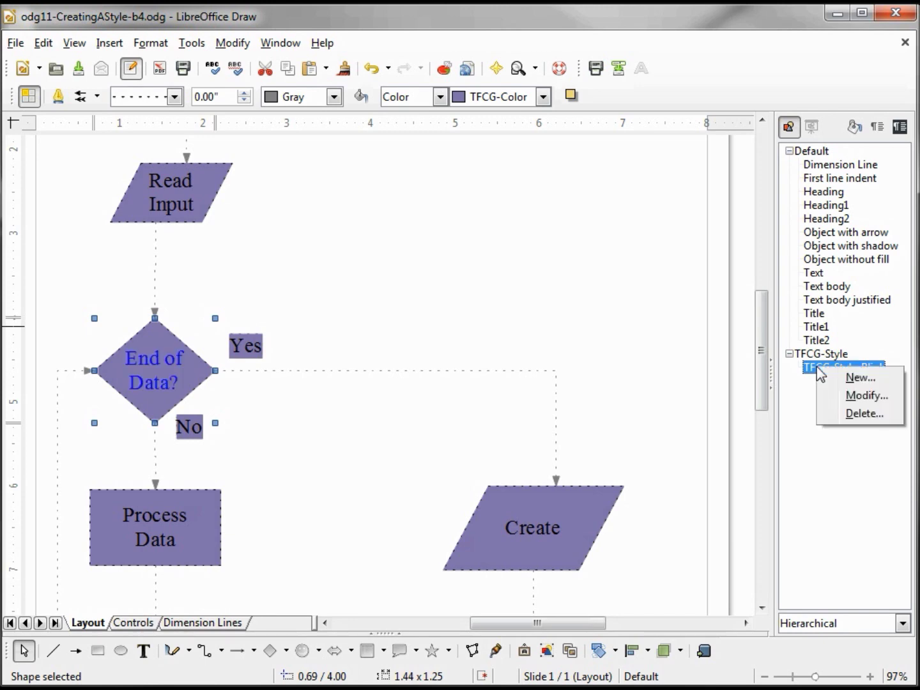
{"action": "left_click", "coordinate": [865, 398]}
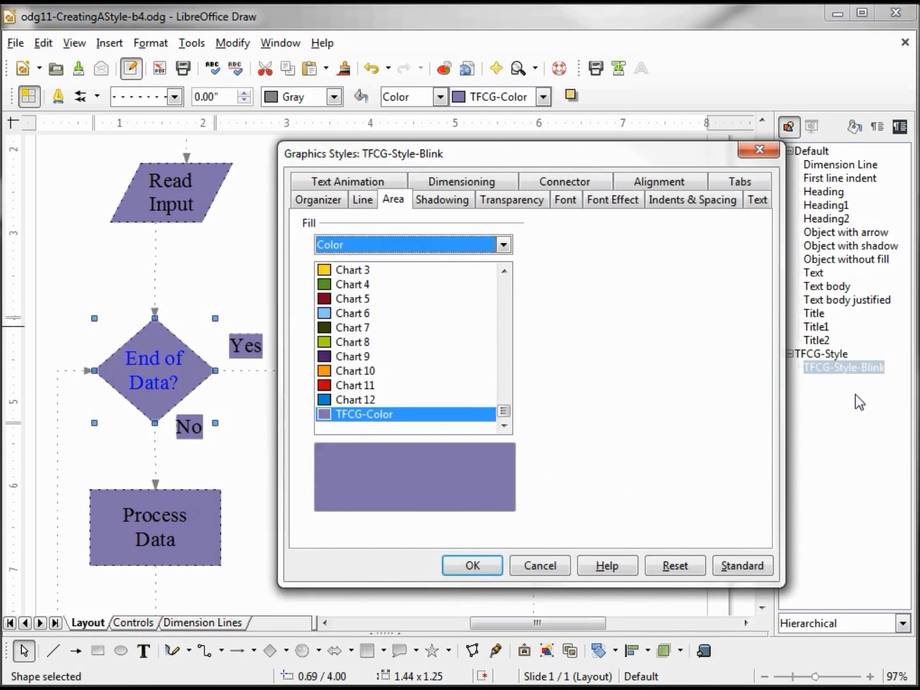
{"action": "left_click", "coordinate": [300, 203]}
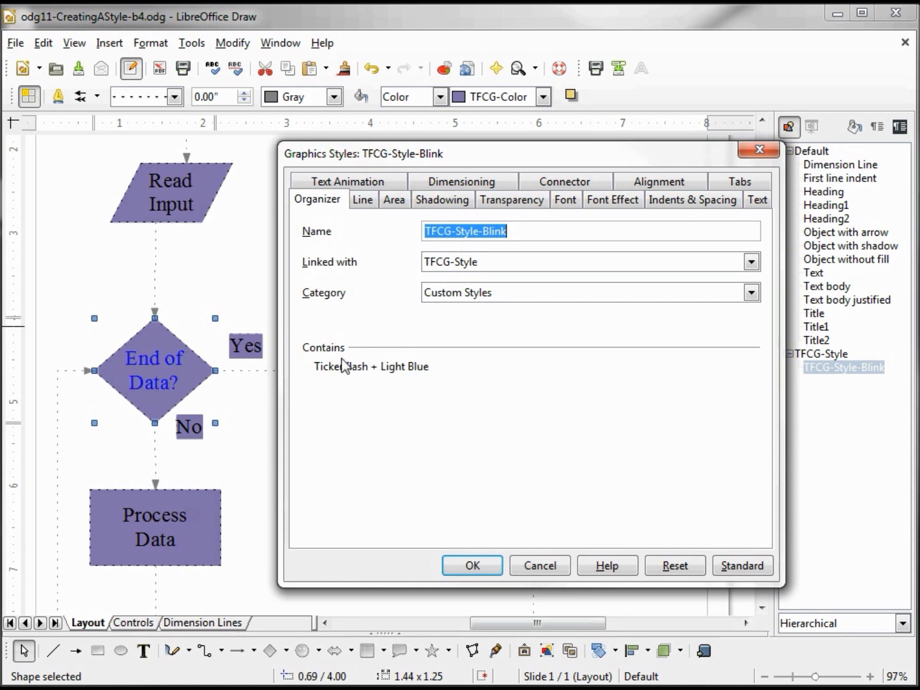
{"action": "left_click", "coordinate": [473, 567]}
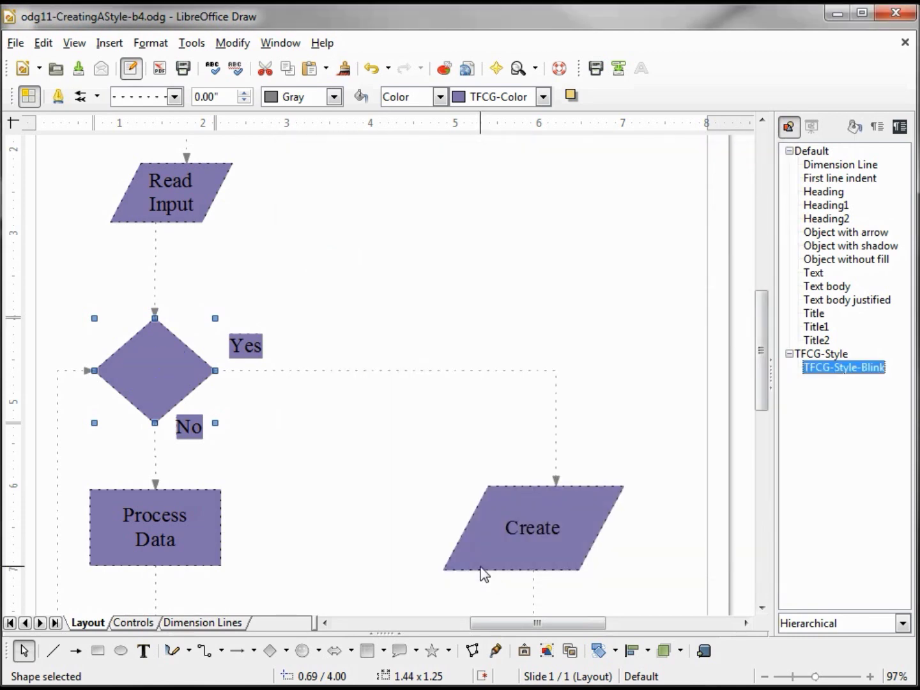
Give the Yes and No labels the Text style, leaving them plain unfilled text.
{"action": "left_click", "coordinate": [253, 349]}
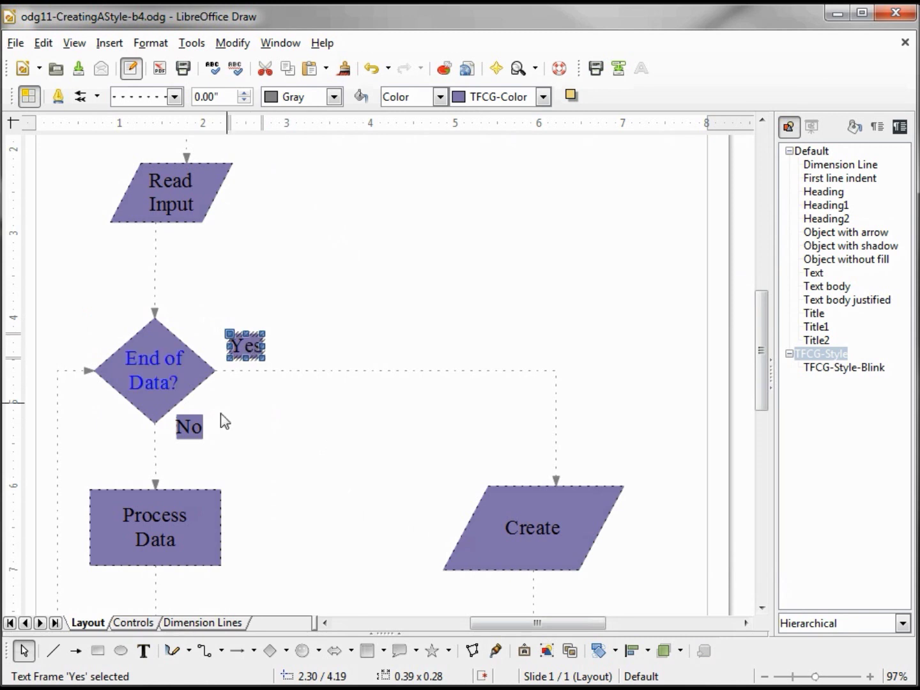
{"action": "left_click", "coordinate": [190, 429], "text": "shift"}
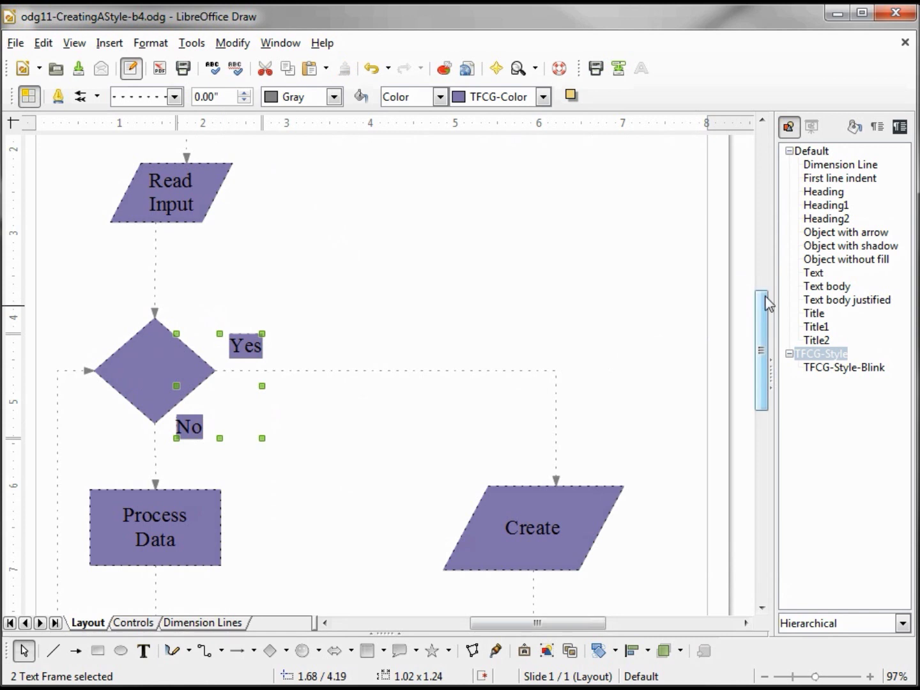
{"action": "double_click", "coordinate": [814, 273]}
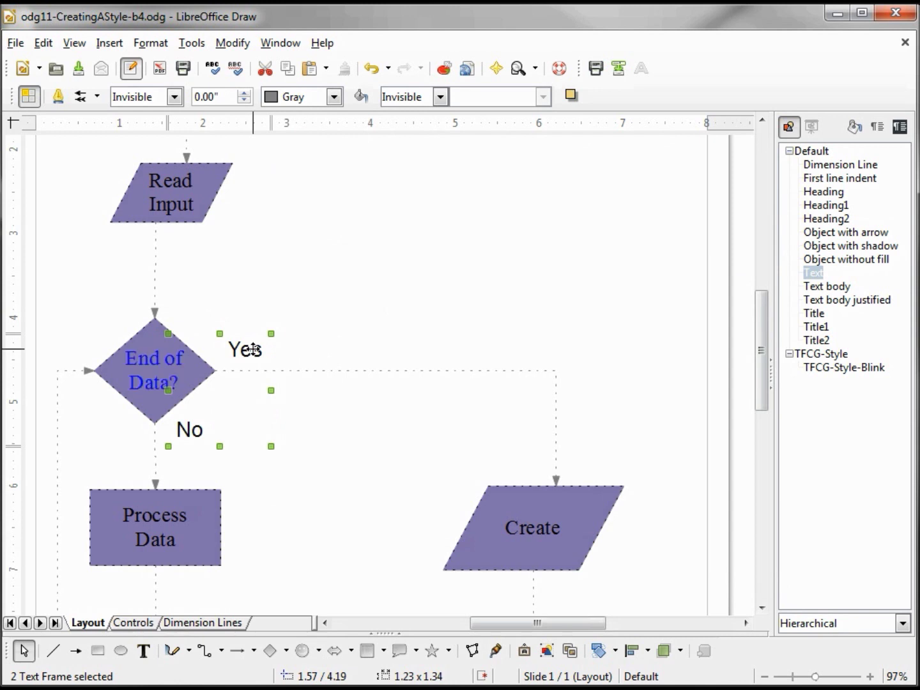
{"action": "left_click", "coordinate": [372, 321]}
{"action": "scroll", "coordinate": [375, 321], "scroll_direction": "up", "scroll_amount": 3}
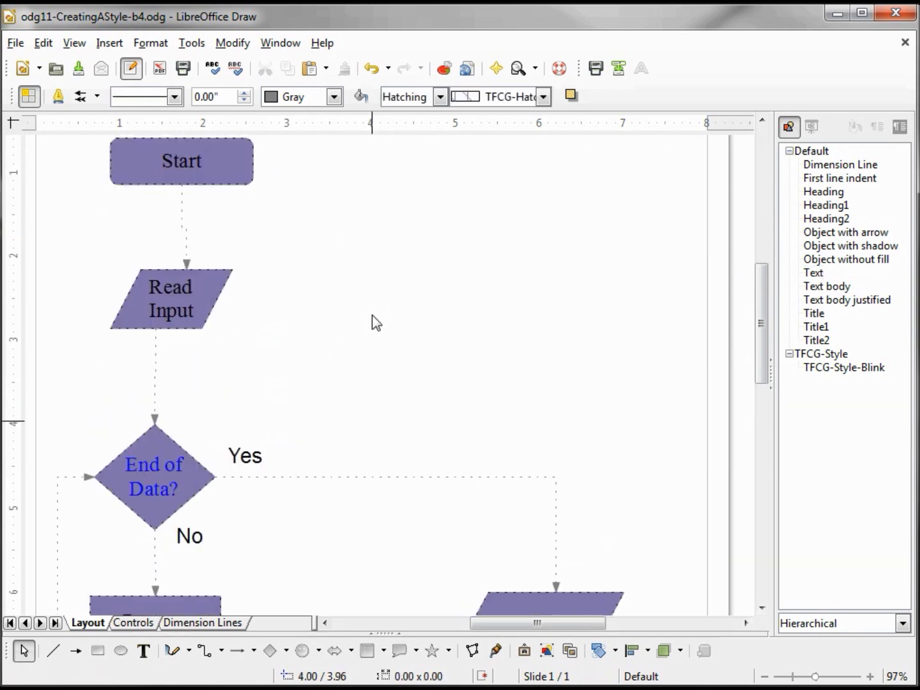